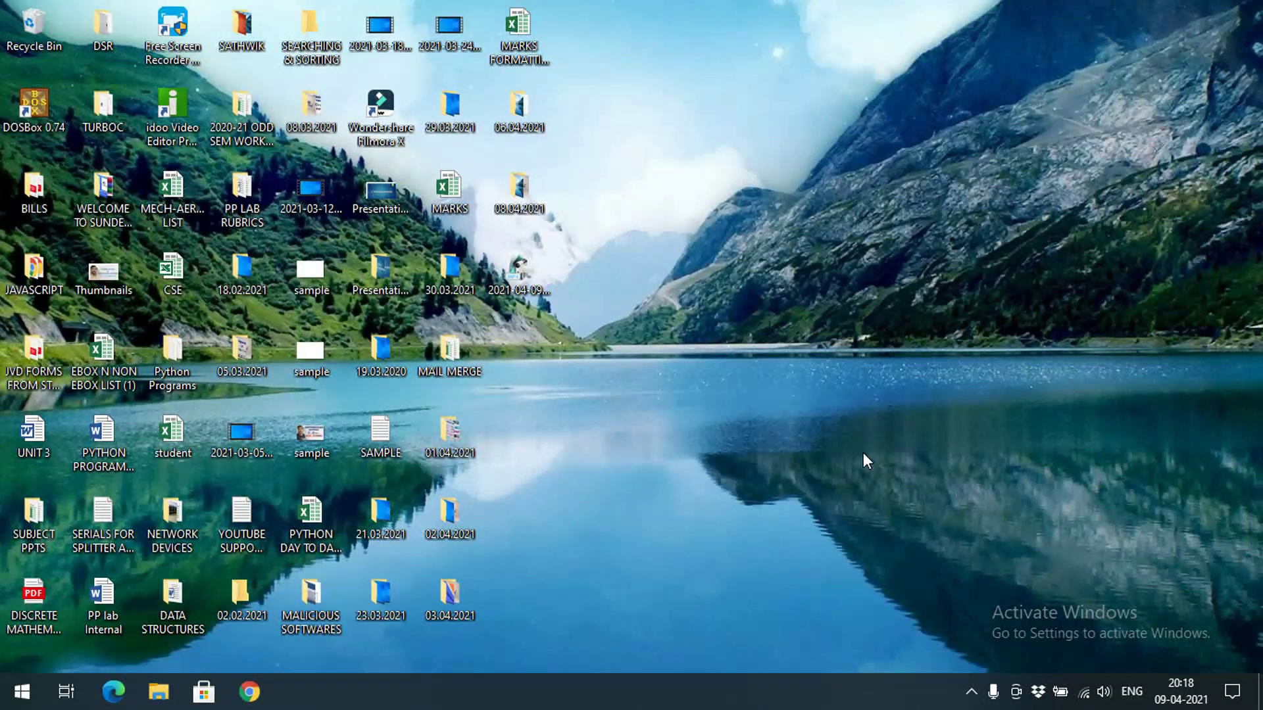
Open the Windows Run dialog with the Win+R shortcut.
key("super+r")
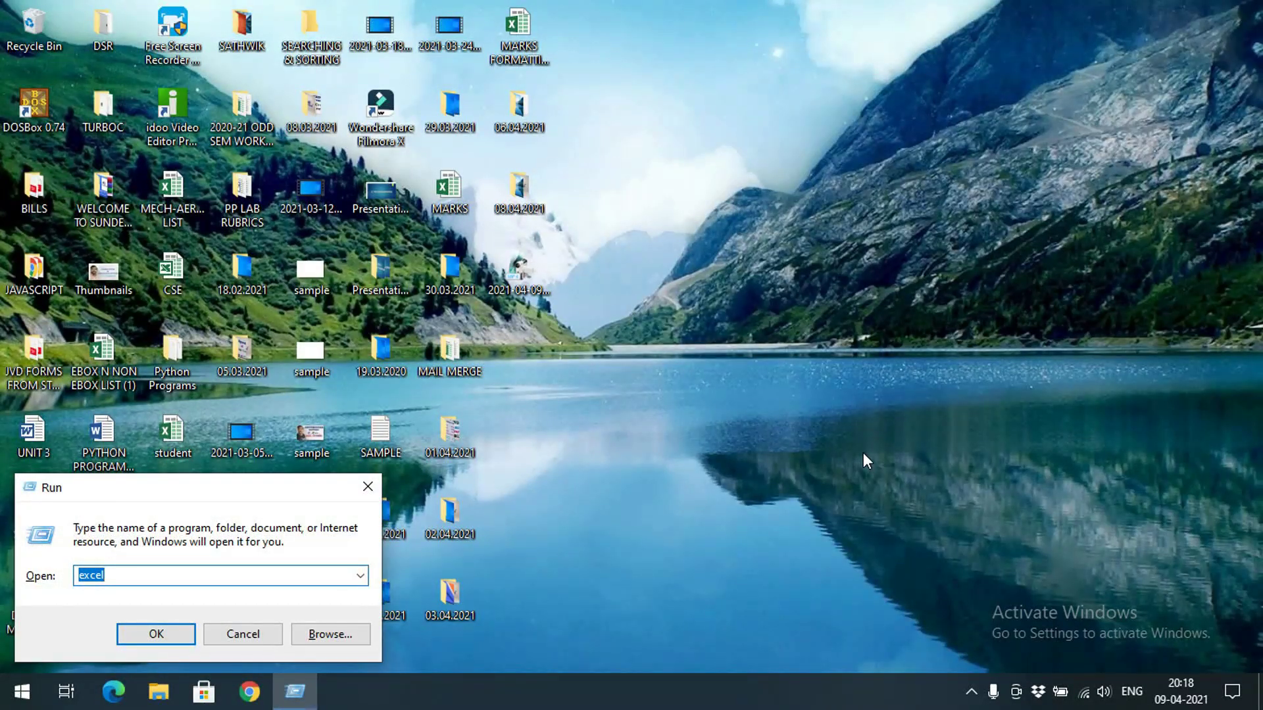
Launch Excel by running EXCEL from the Run box.
type("EXCEL")
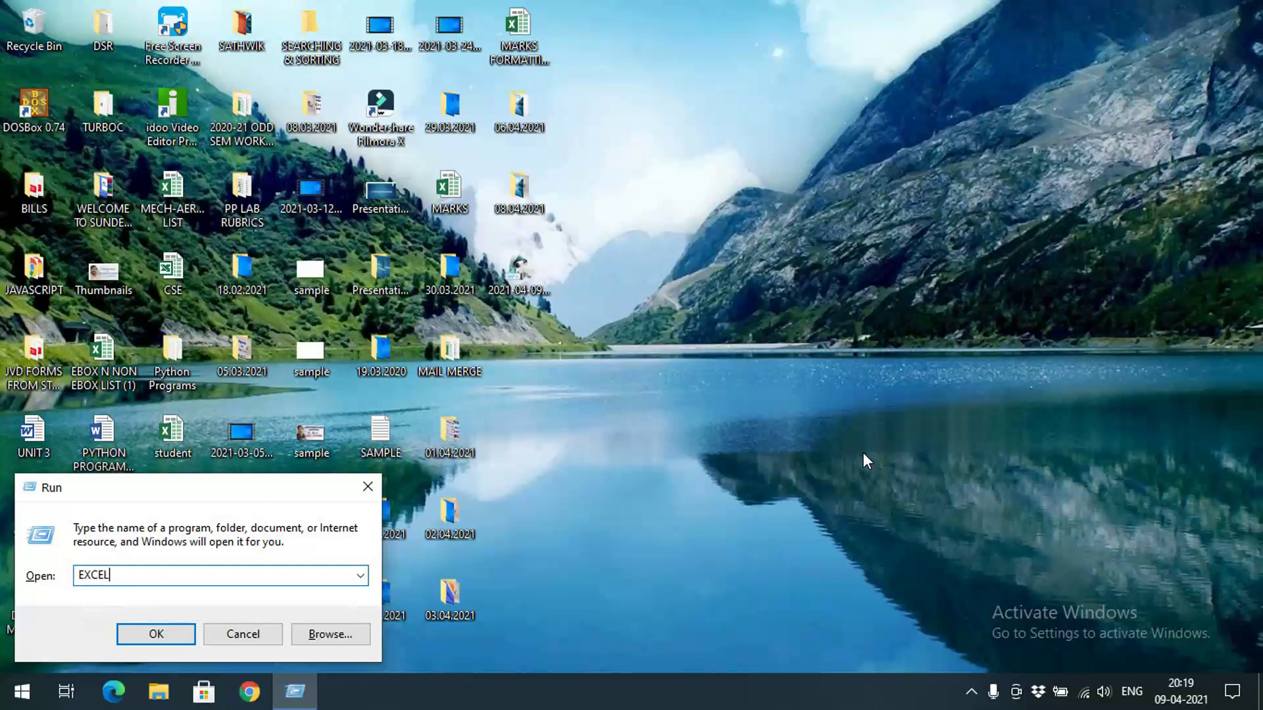
key("Return")
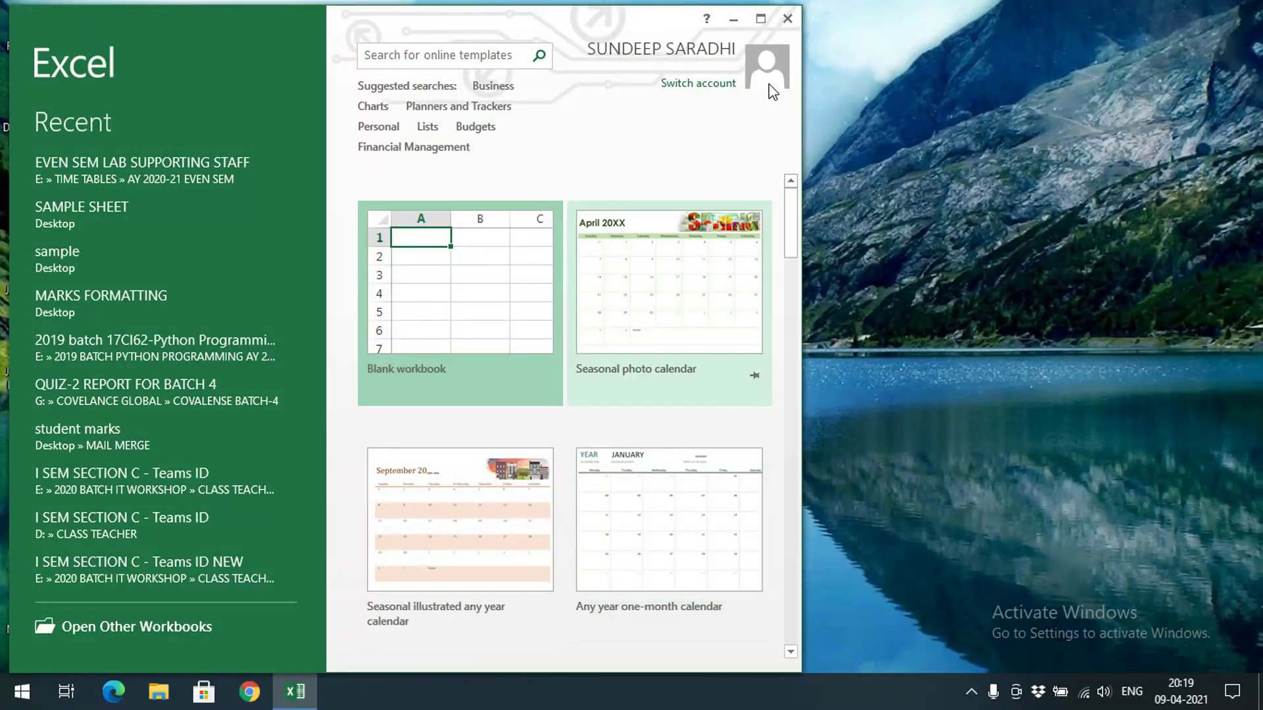
Dismiss the activation wizard and create a new blank workbook.
left_click(579, 521)
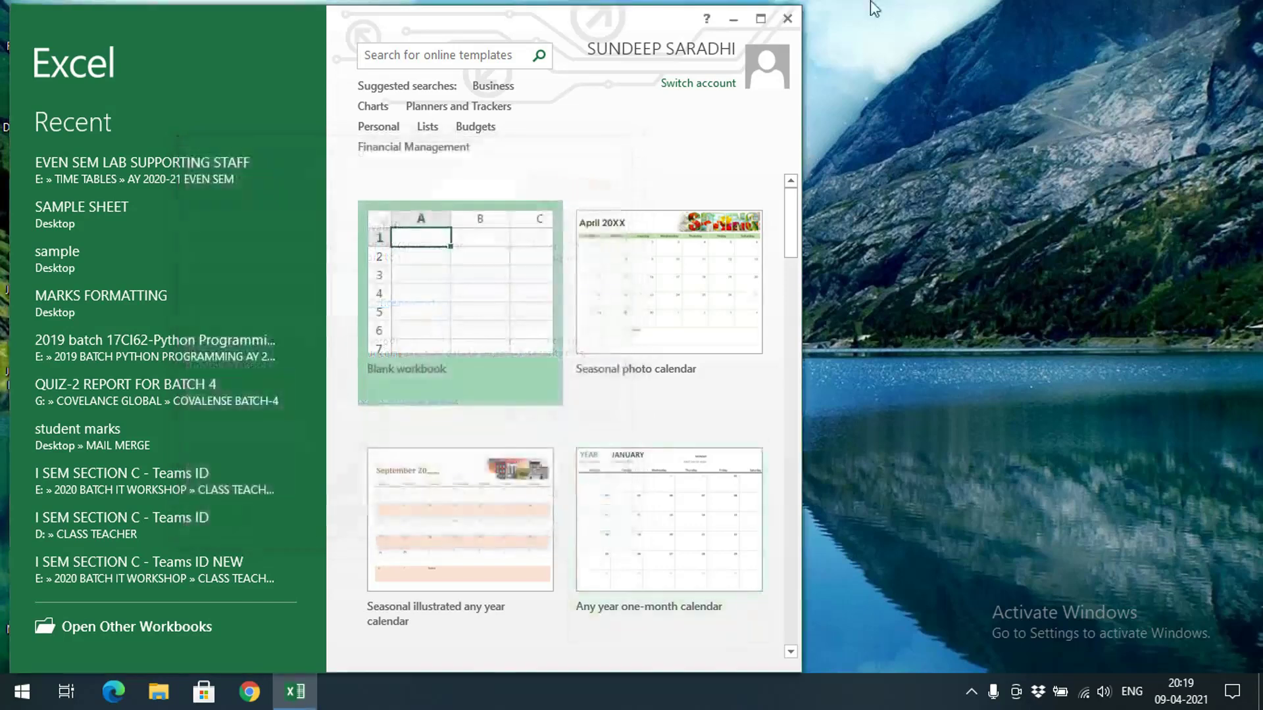
left_click(760, 18)
left_click(423, 247)
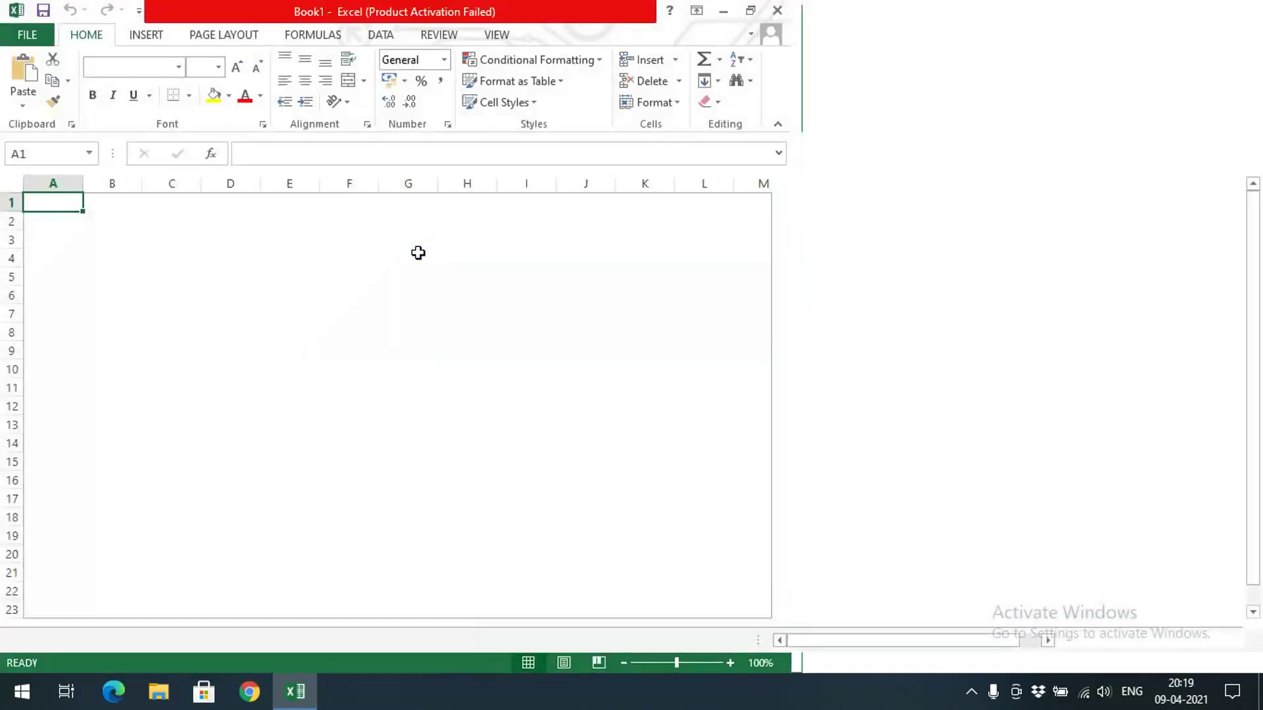
Enter the person's first name in capital letters in cell D5, correcting typos.
left_click(219, 297)
left_click(299, 290)
left_click(225, 272)
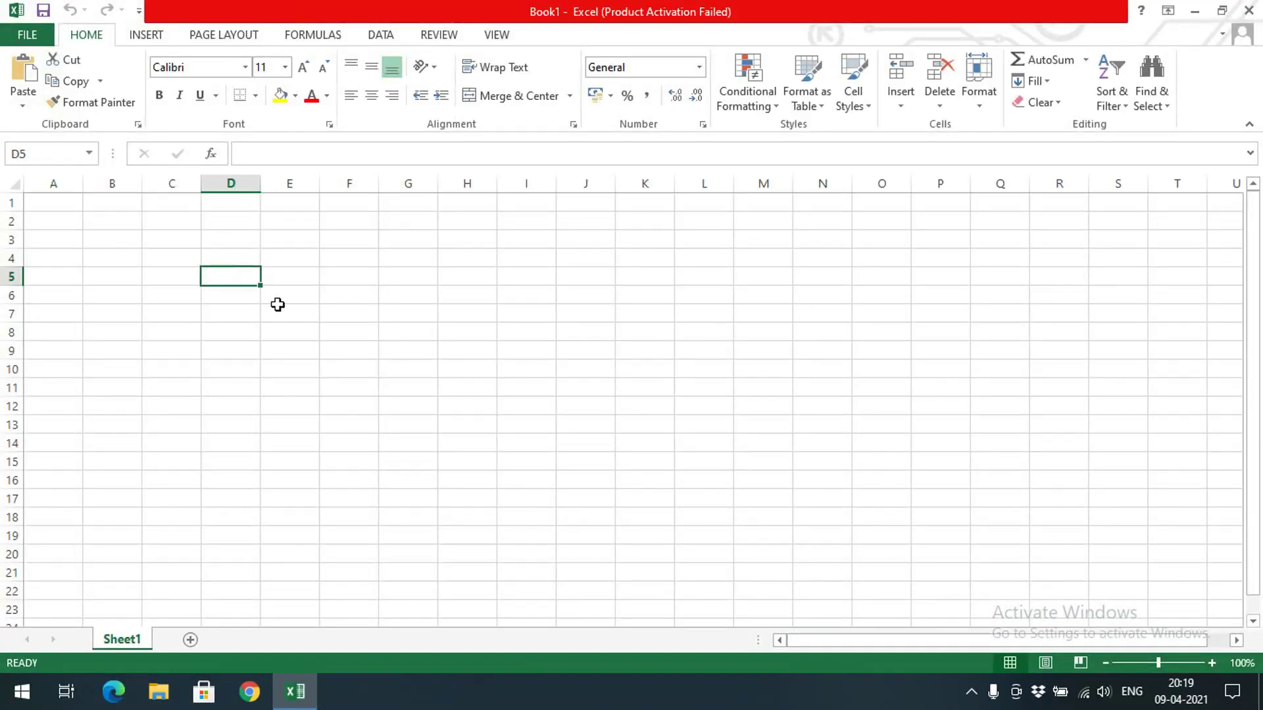
type("SUNDEEP")
left_click(281, 309)
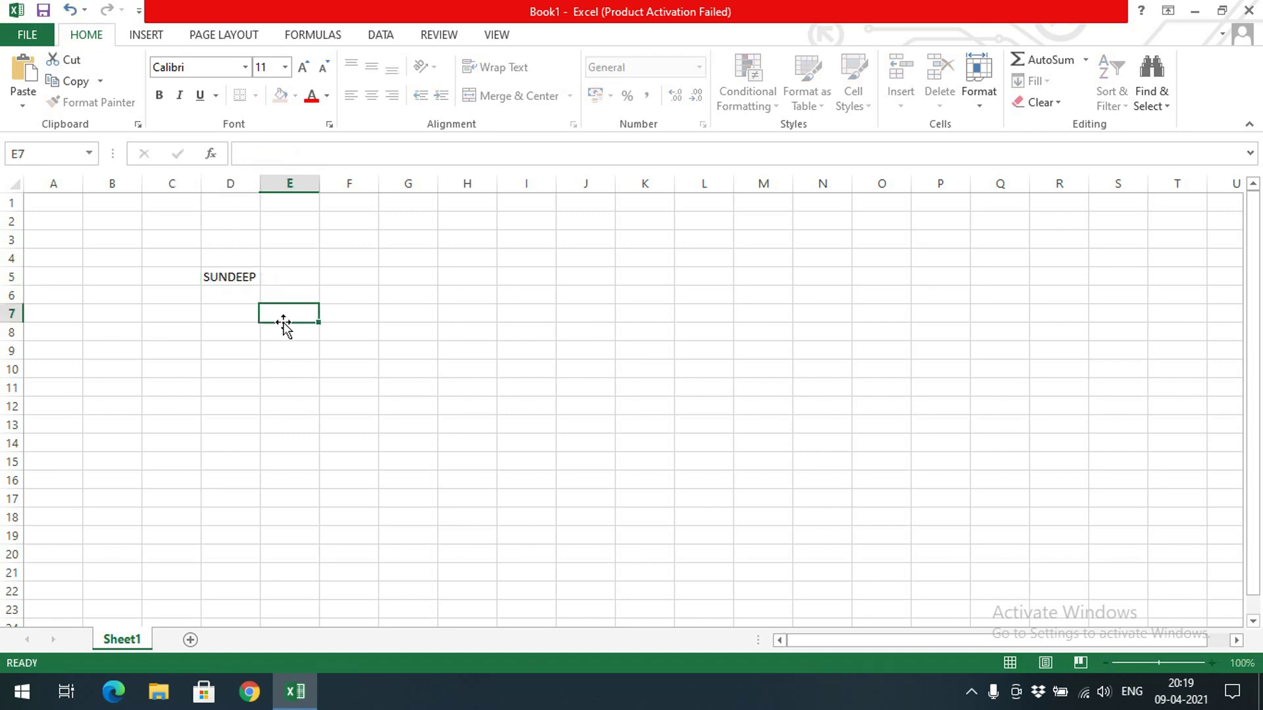
left_click(248, 275)
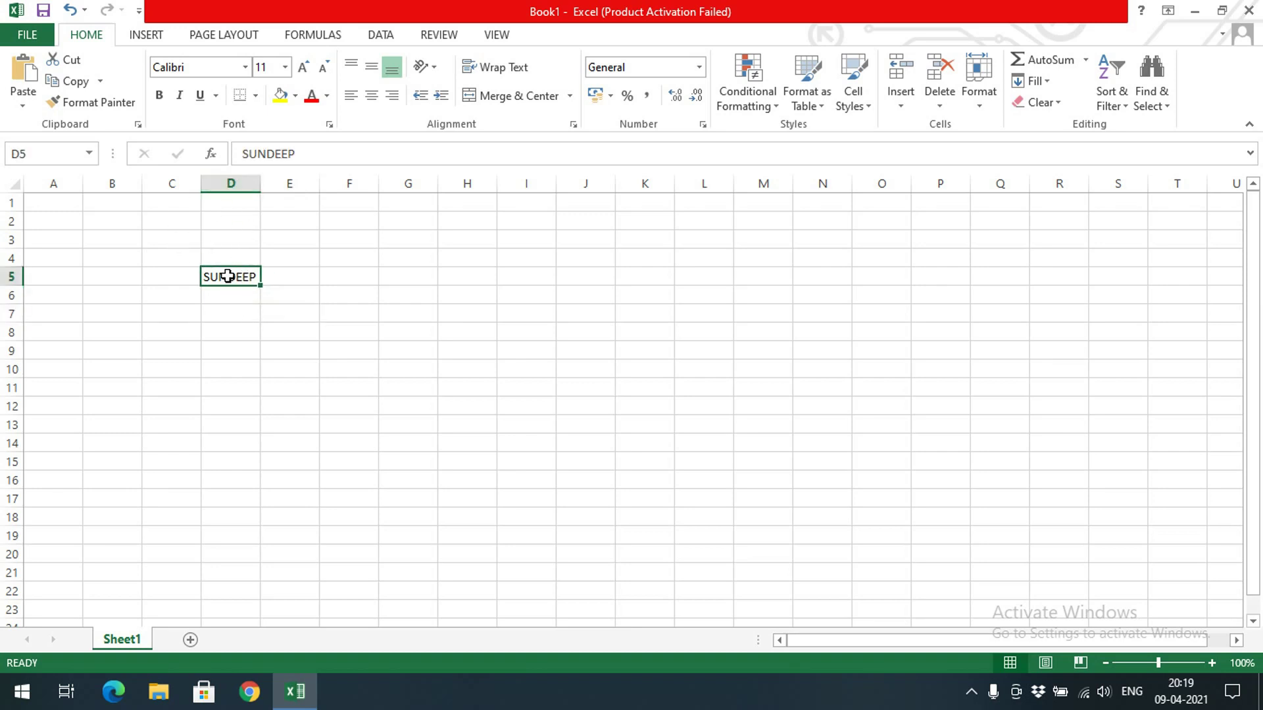
left_click(248, 310)
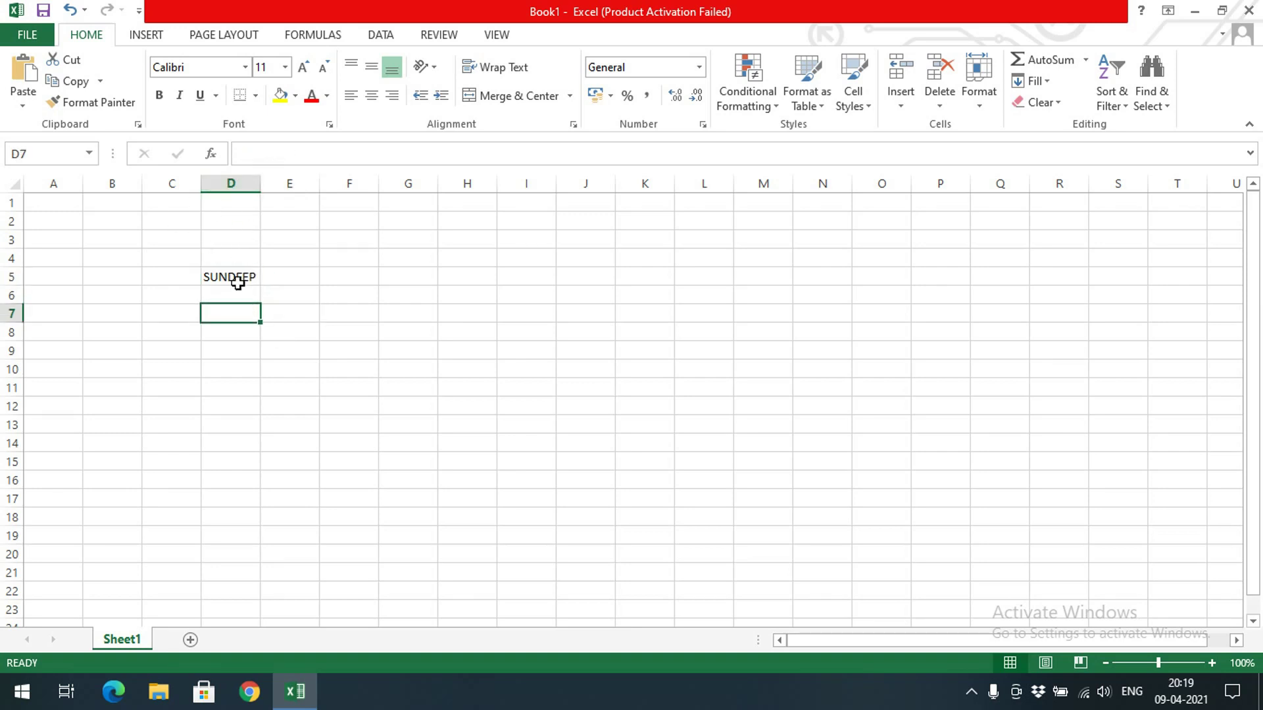
left_click(230, 280)
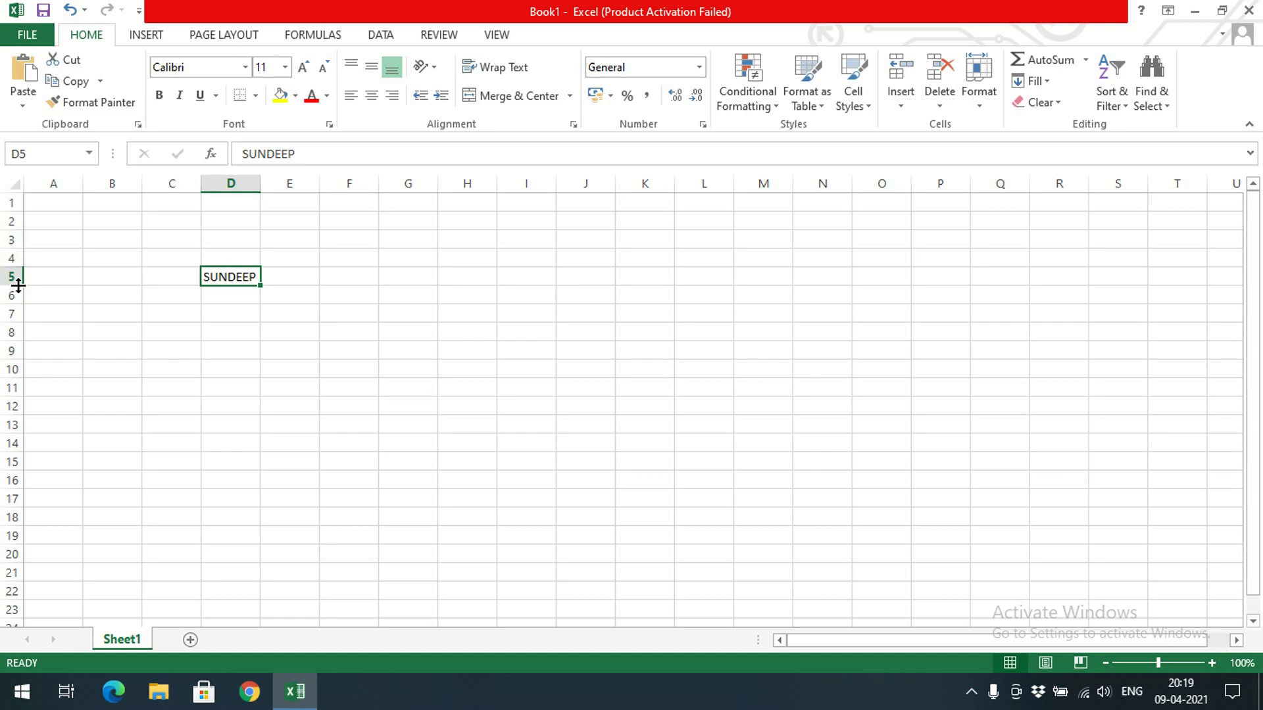
Enlarge row 5's height and column D's width by dragging their header borders.
left_click_drag(18, 284, 14, 343)
left_click_drag(261, 178, 362, 177)
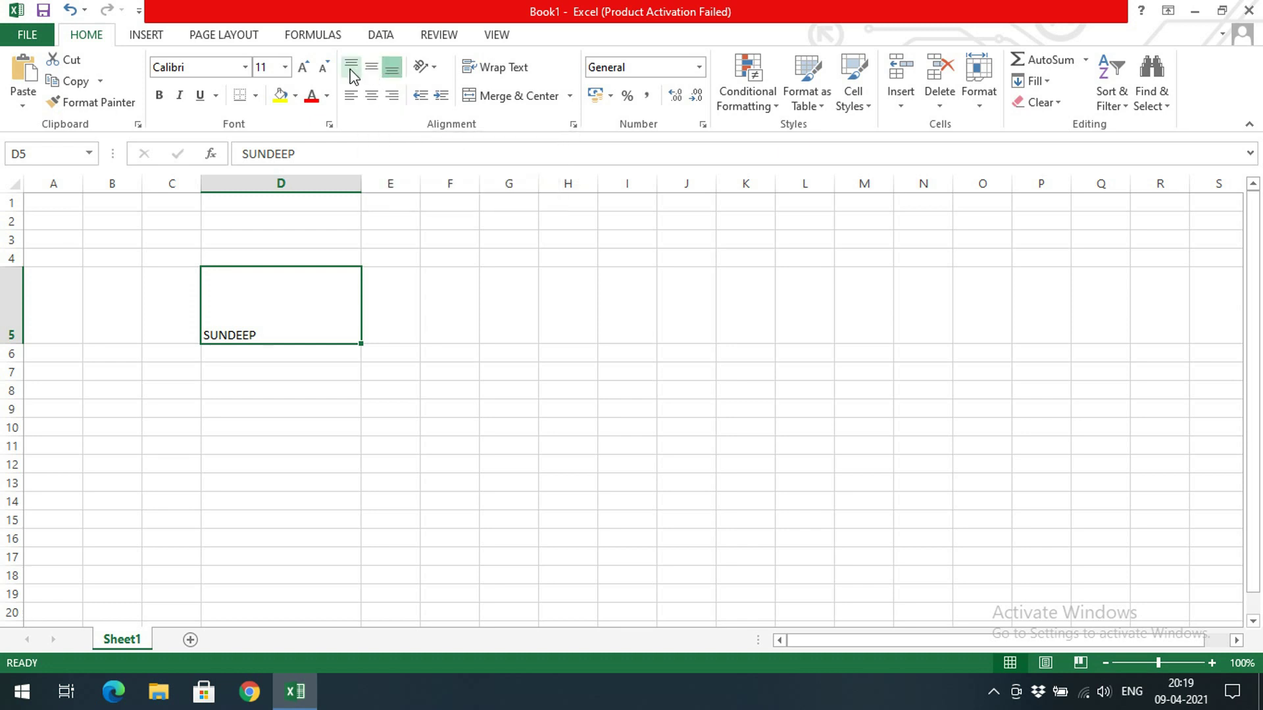
Try Center, Align Right, Middle, Top and Left alignment on D5, ending horizontally centred.
left_click(326, 480)
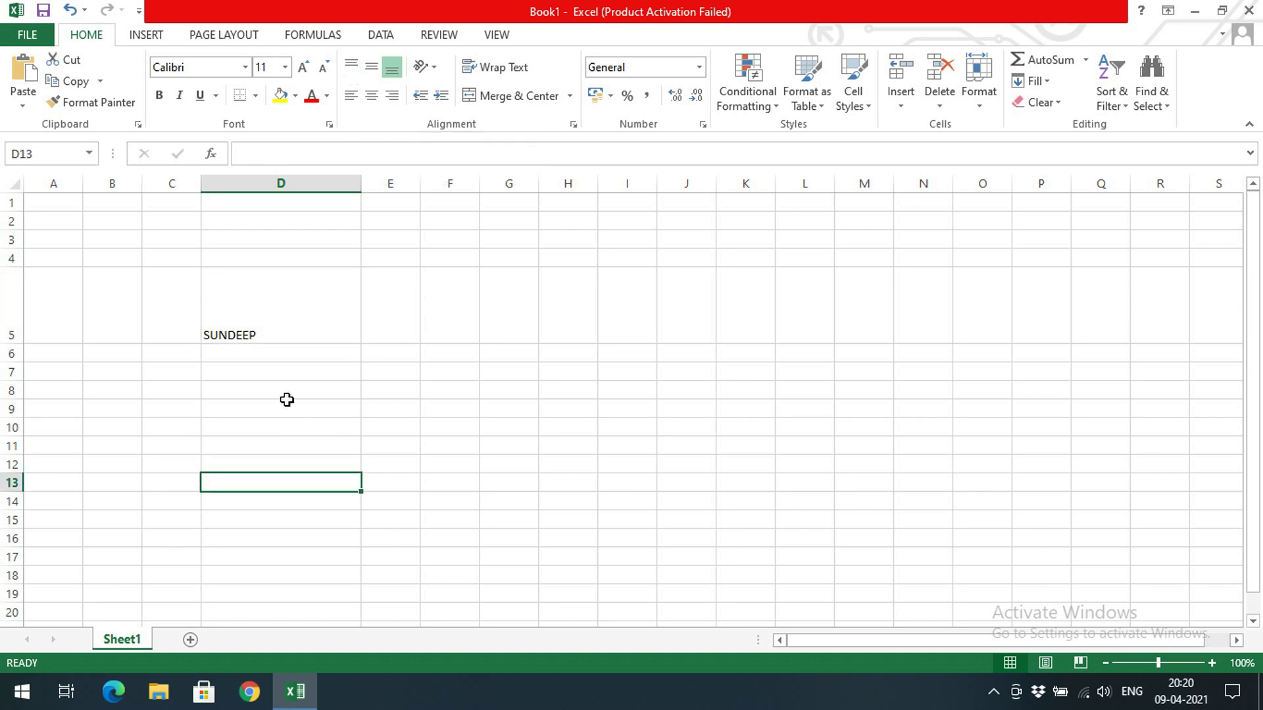
left_click(273, 340)
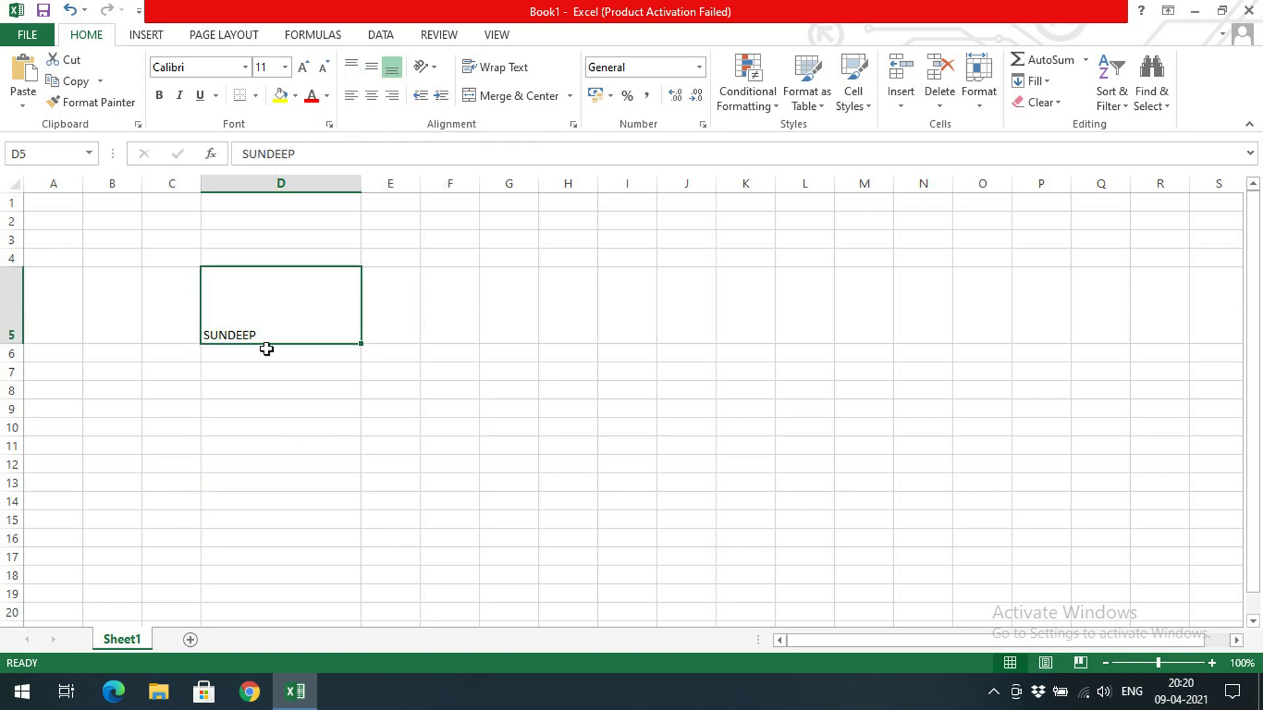
left_click(372, 100)
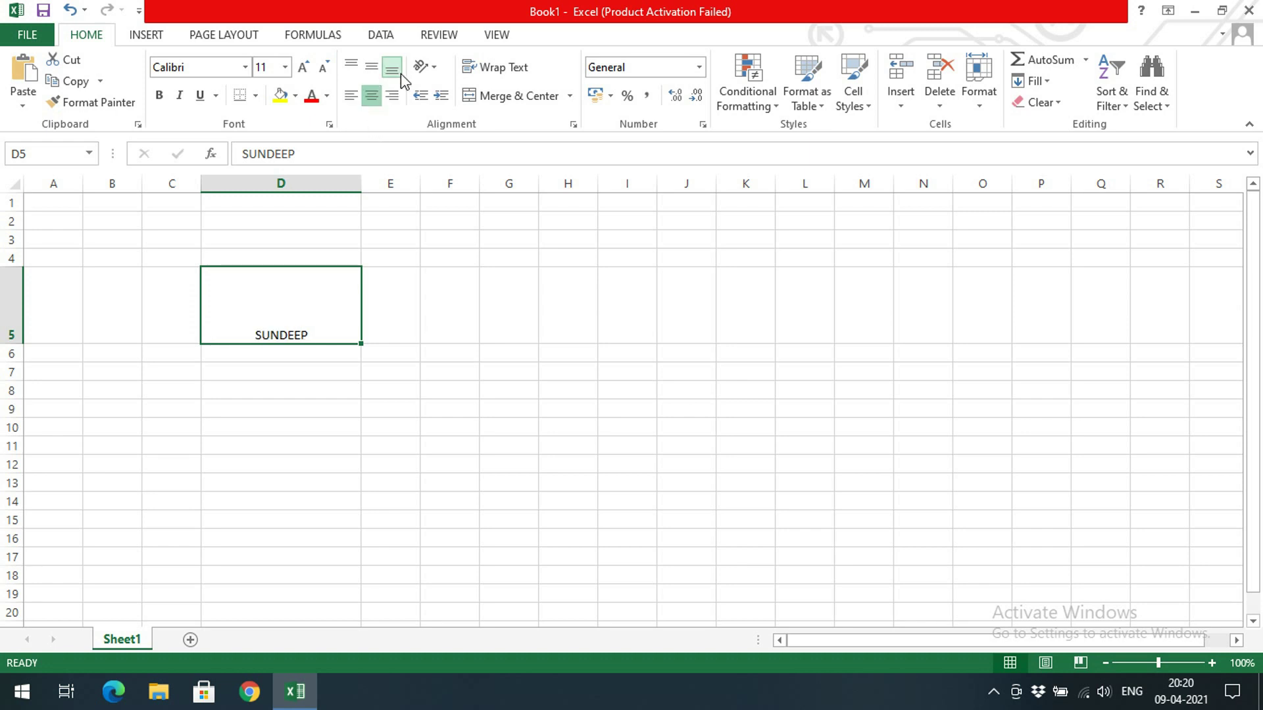
left_click(393, 97)
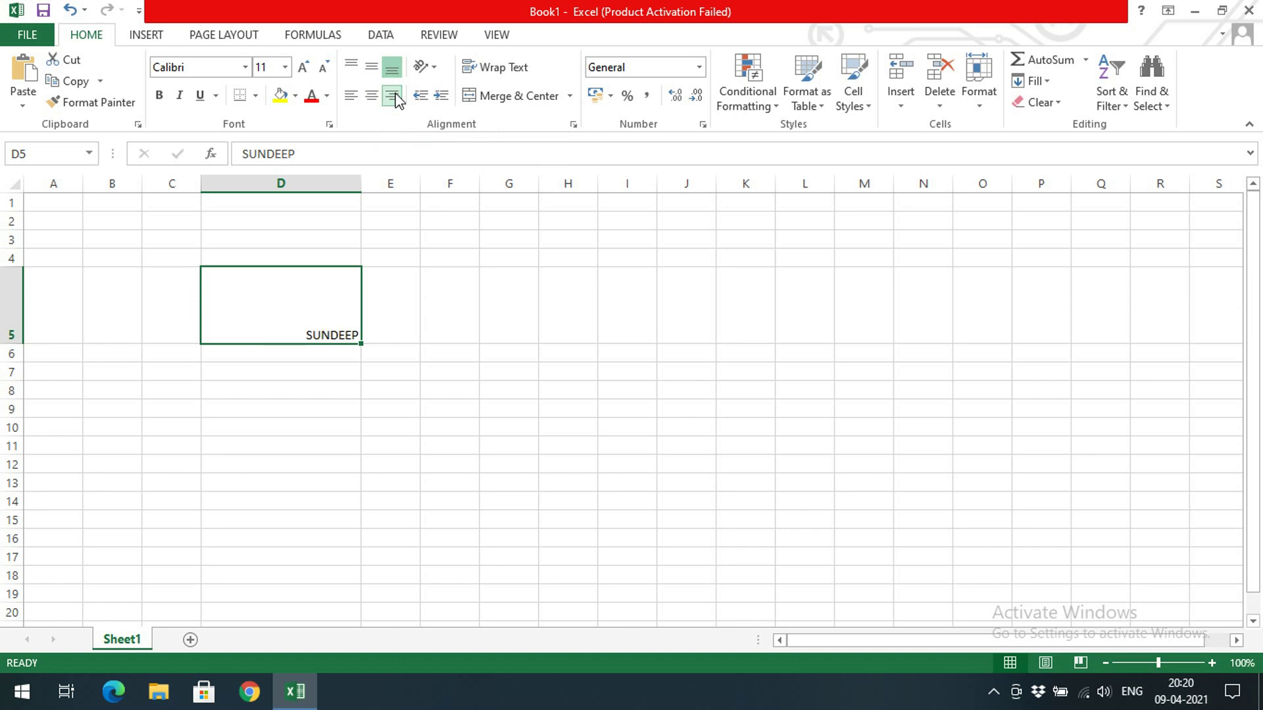
left_click(373, 68)
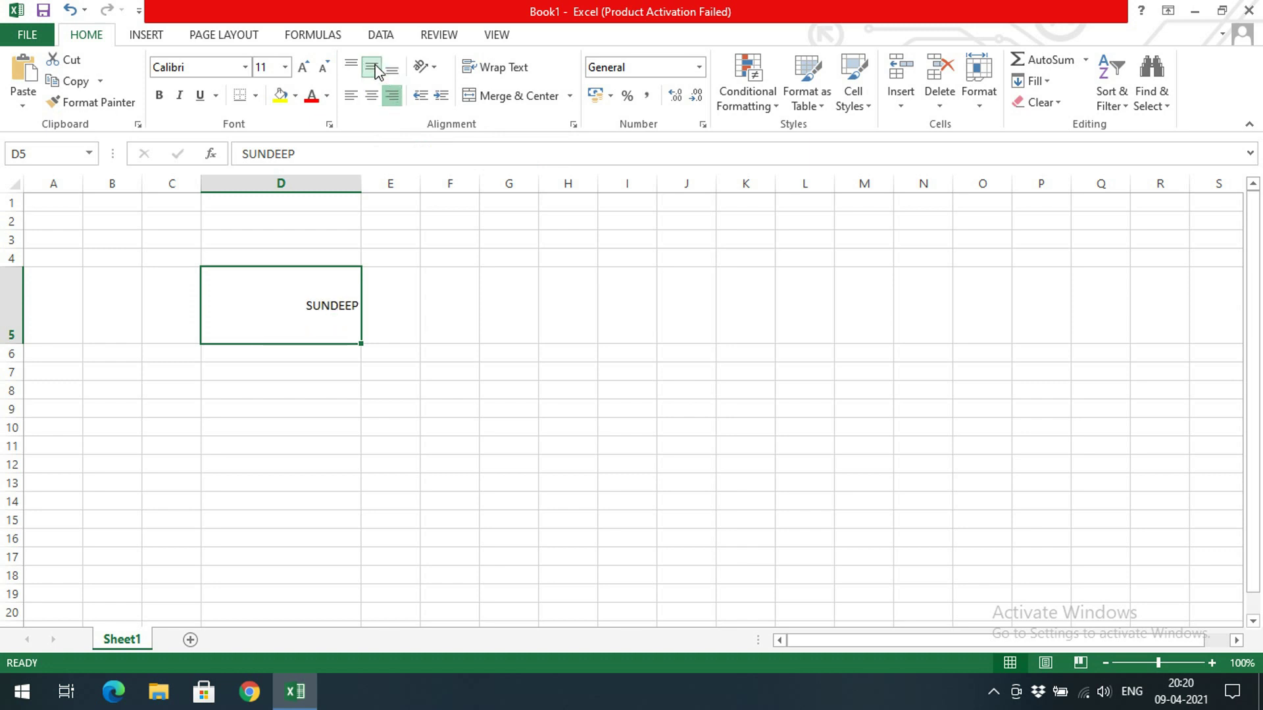
left_click(354, 66)
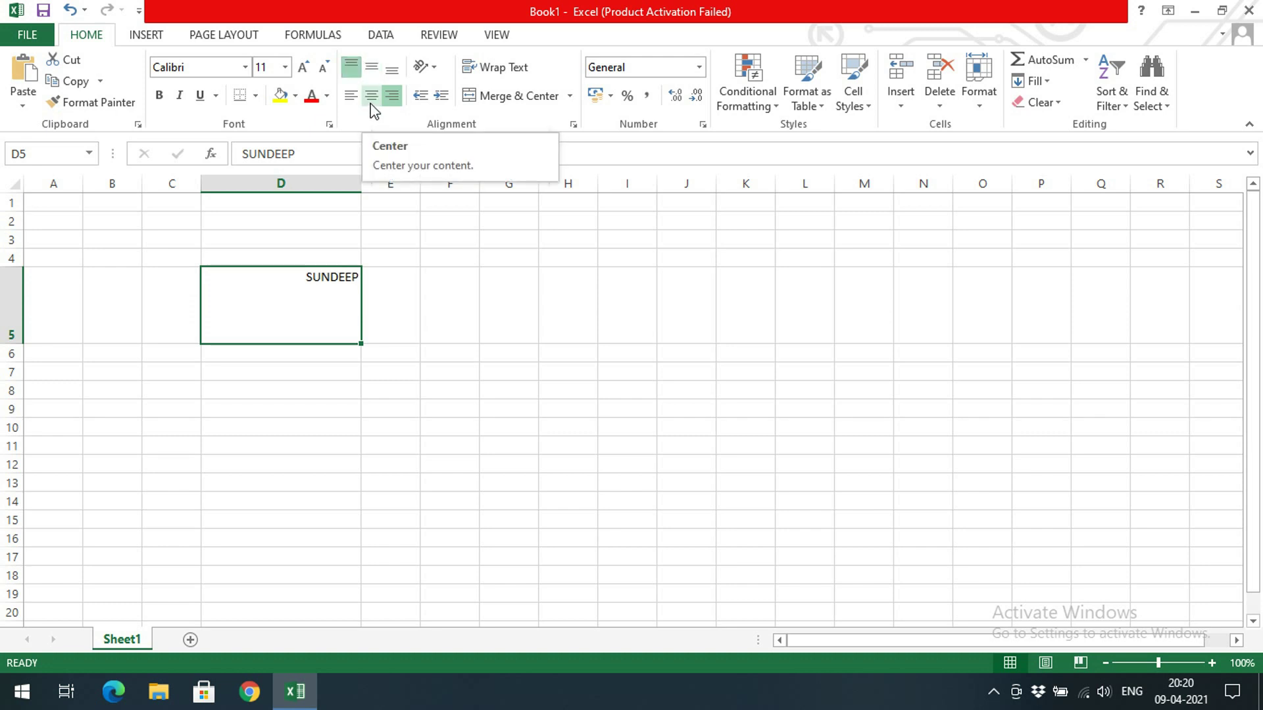
left_click(372, 97)
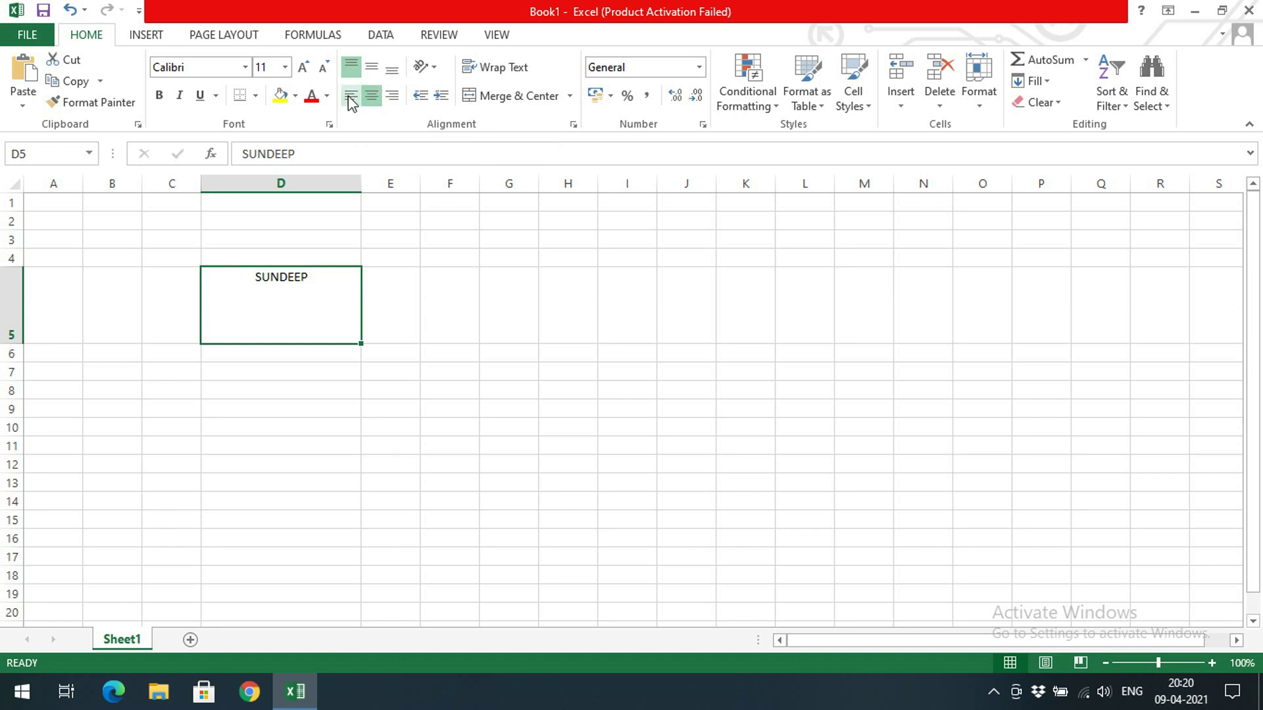
left_click(351, 97)
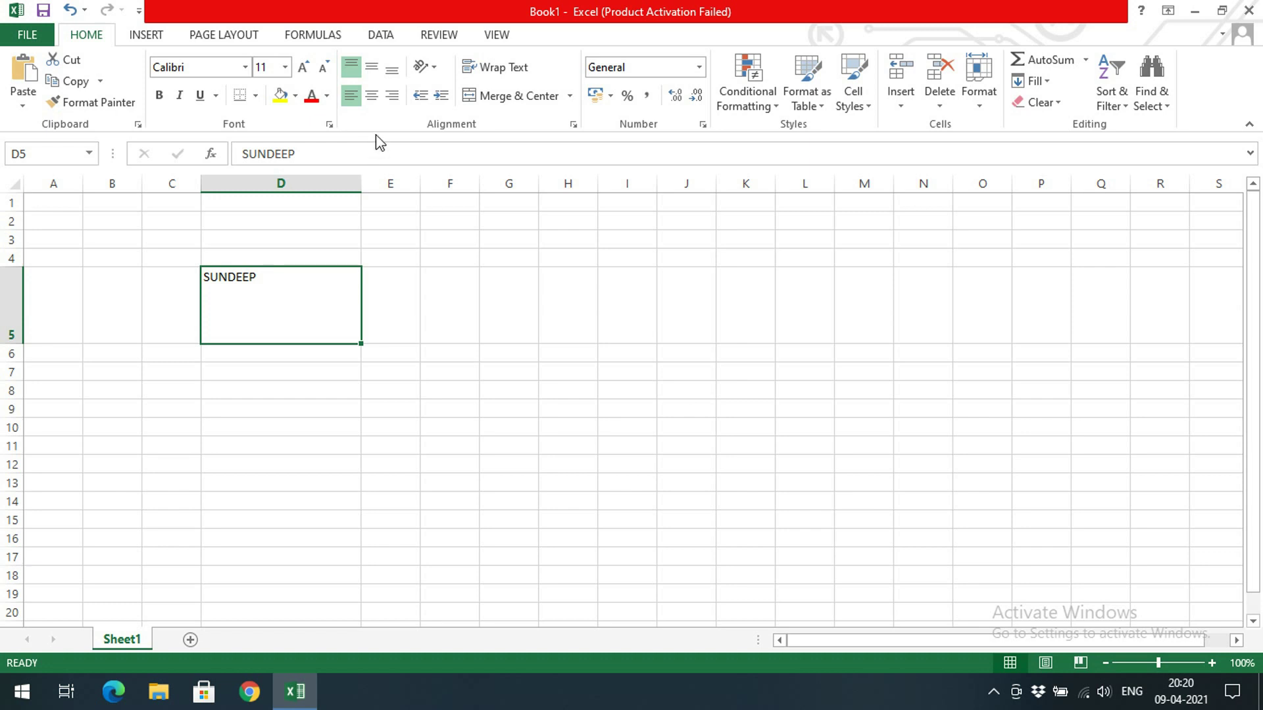
left_click(370, 96)
Middle-align the name vertically in D5.
left_click(371, 67)
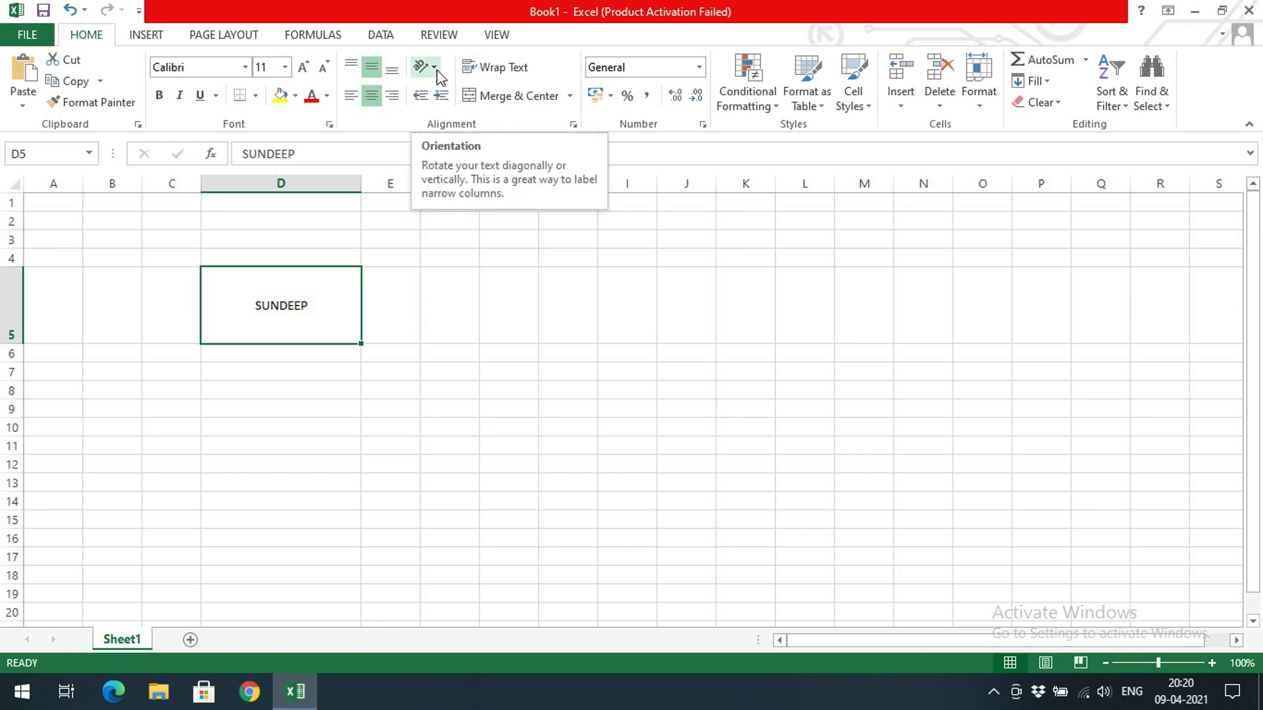
Tilt the name with Angle Clockwise, then switch to Vertical Text and autofit row 5.
left_click(434, 68)
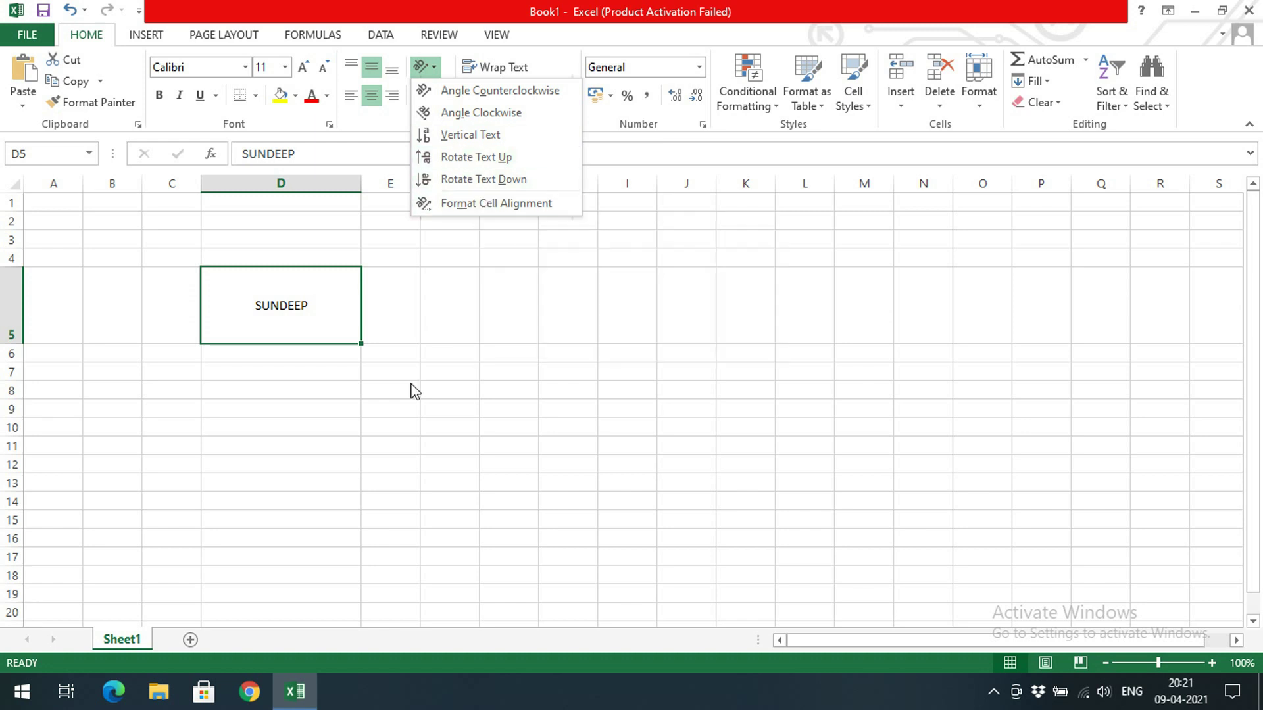
left_click(445, 100)
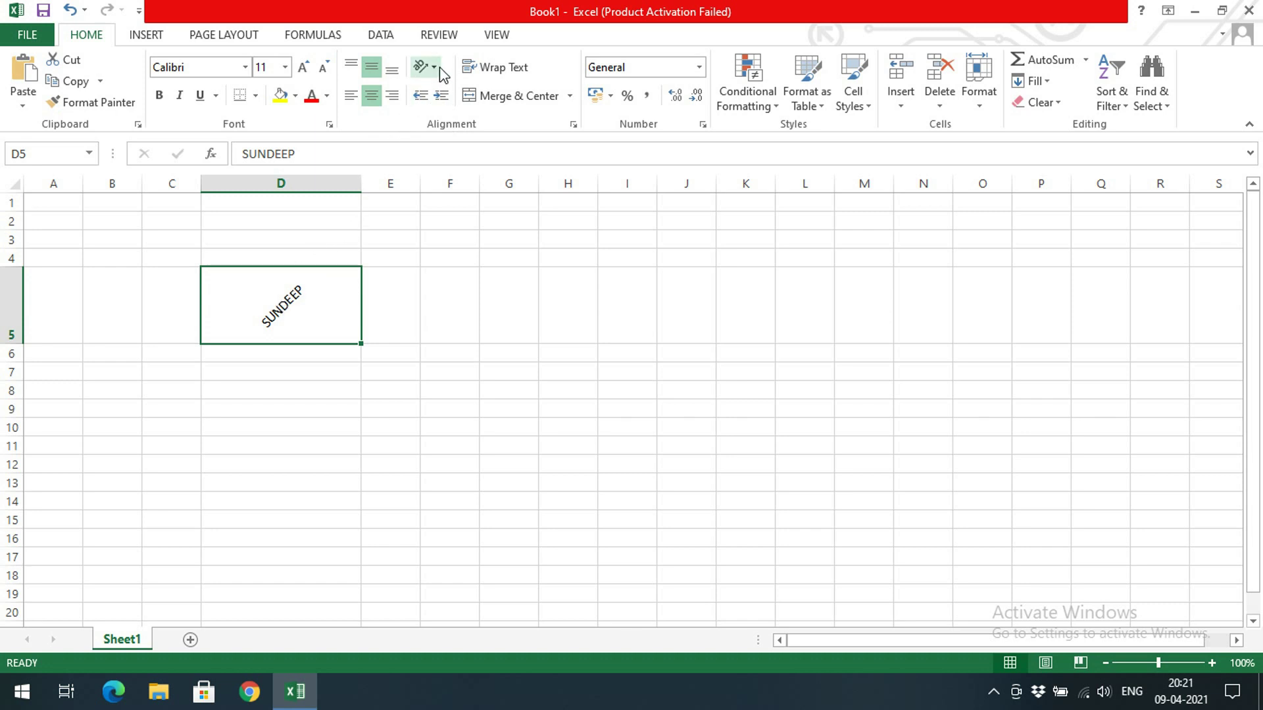
left_click(439, 66)
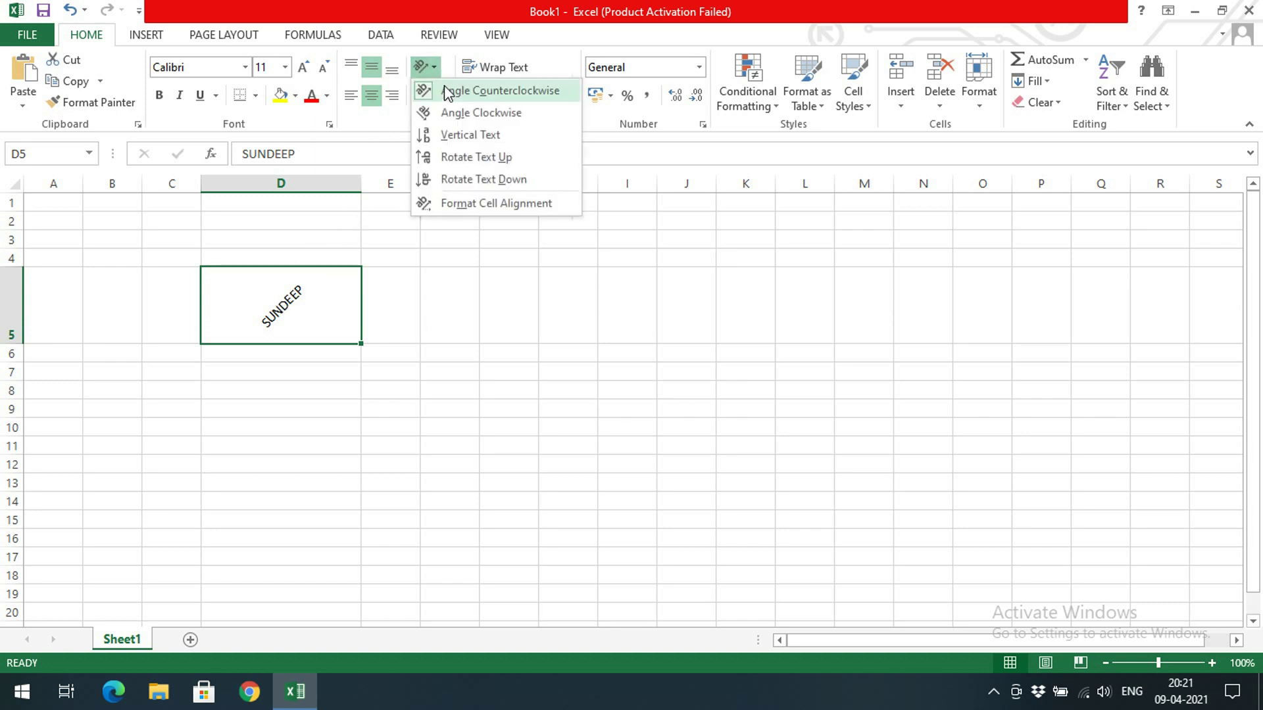
left_click(512, 119)
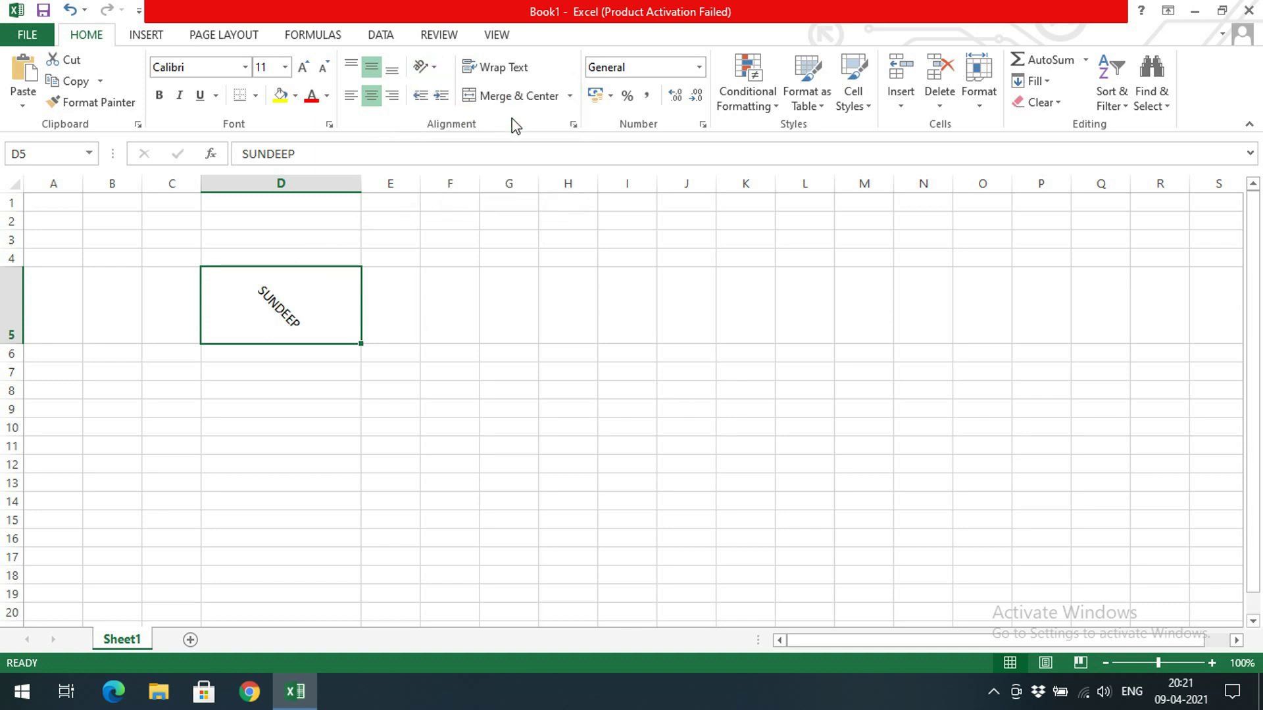
left_click(433, 66)
left_click(470, 131)
double_click(7, 343)
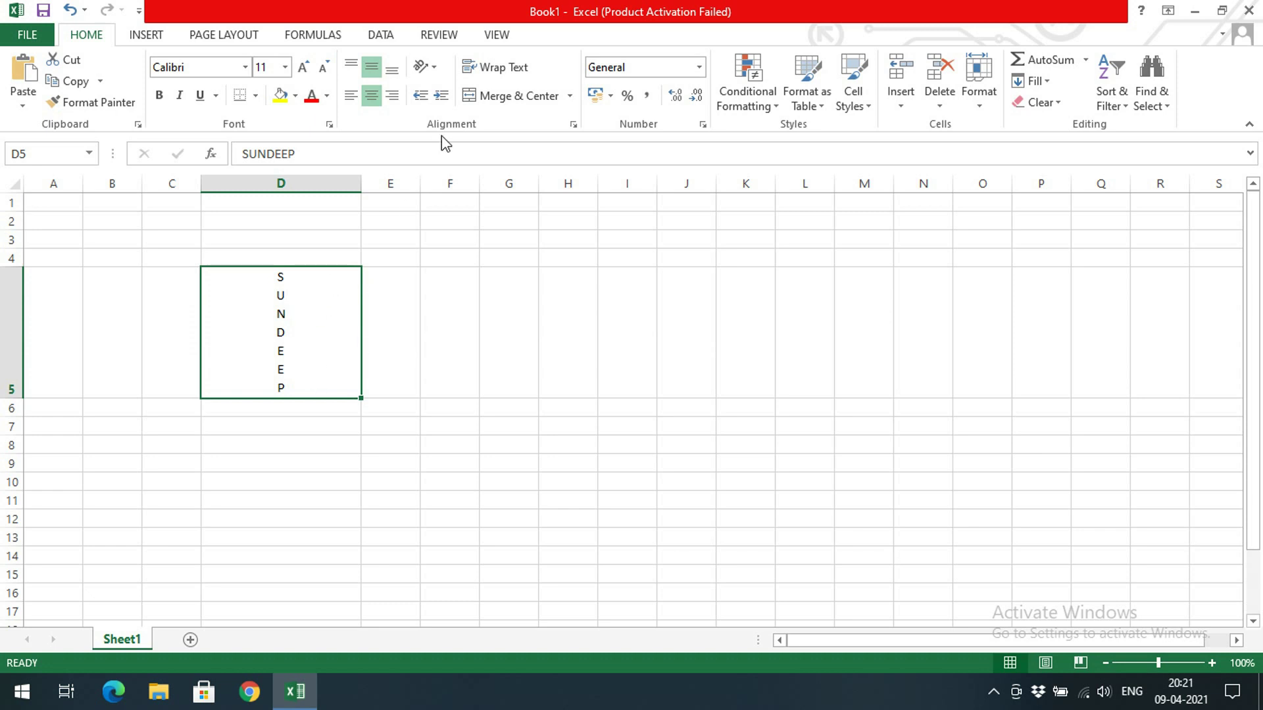
Rotate the name with Rotate Text Up, then settle on Rotate Text Down.
left_click(424, 66)
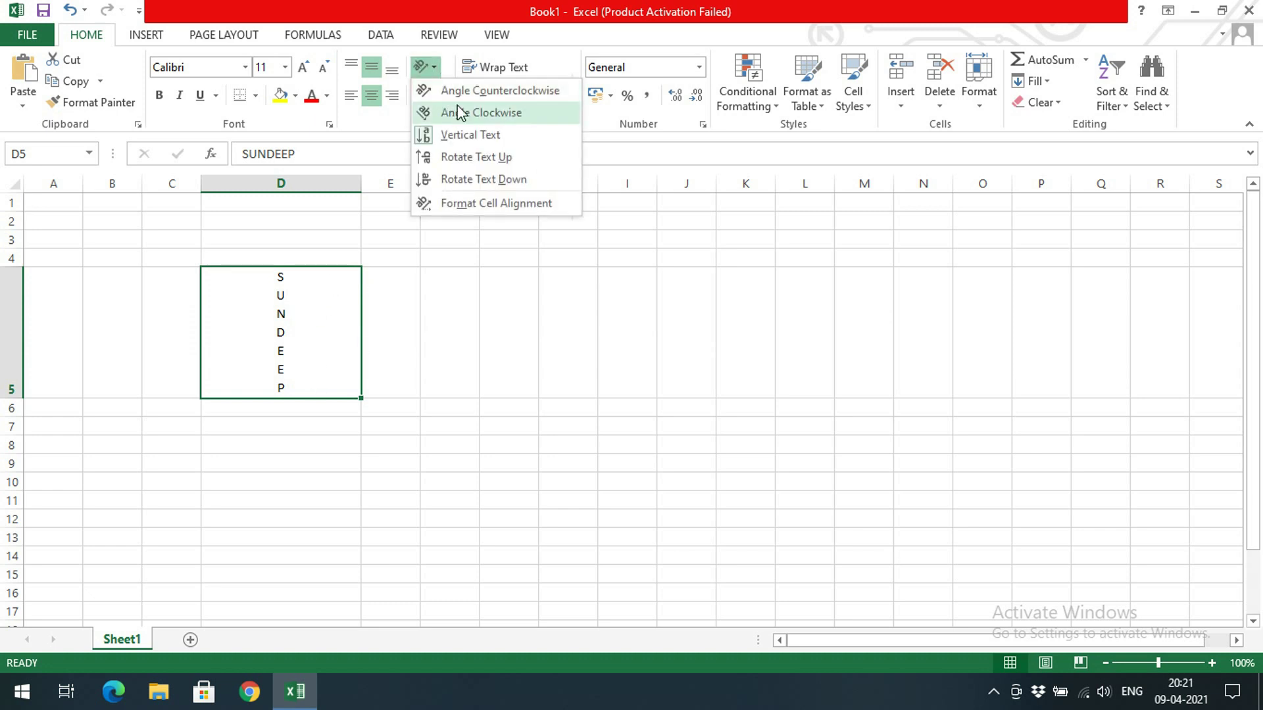
left_click(460, 157)
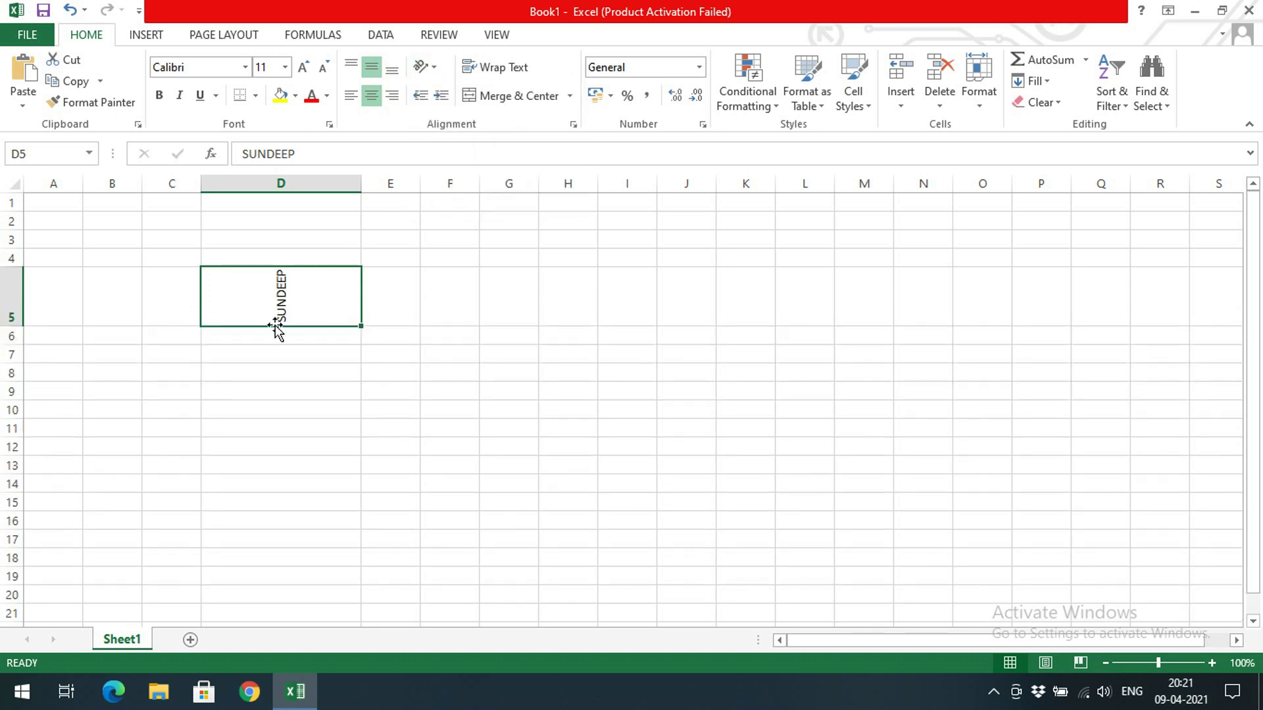
left_click(434, 69)
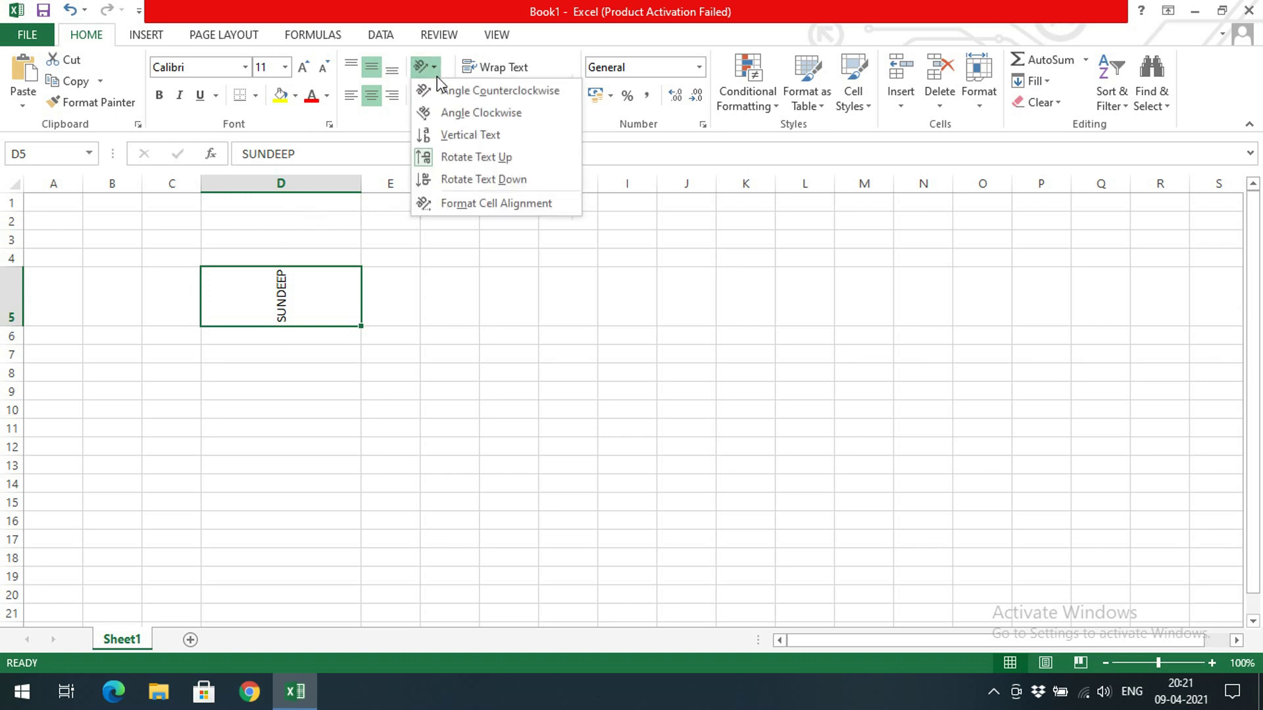
left_click(452, 177)
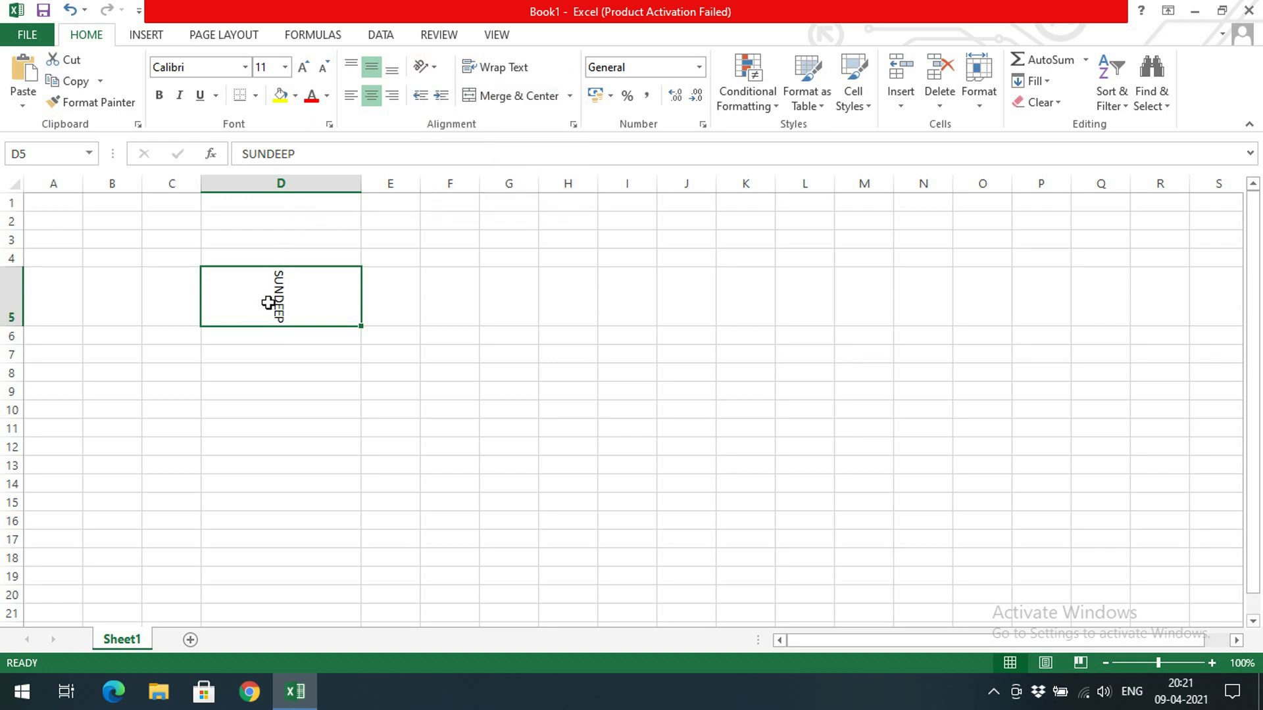
left_click(433, 69)
View the Format Cells alignment settings twice, cancelling without changes.
left_click(459, 201)
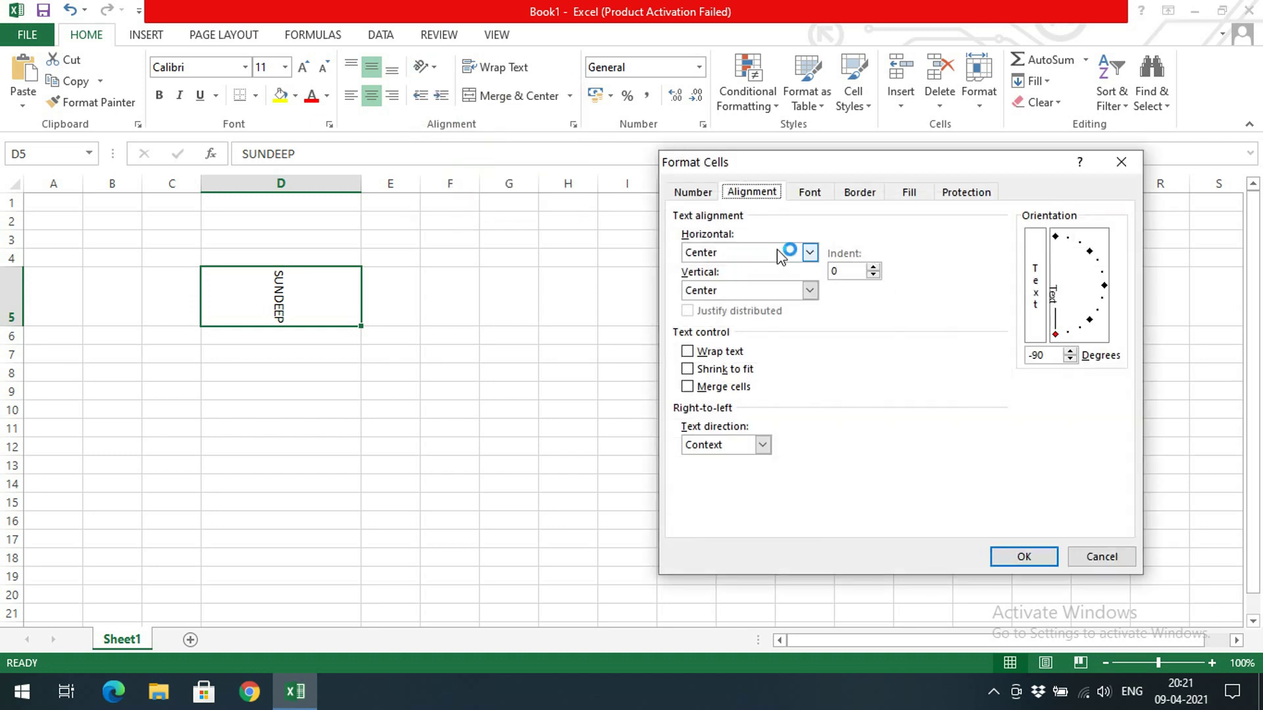
left_click(1125, 556)
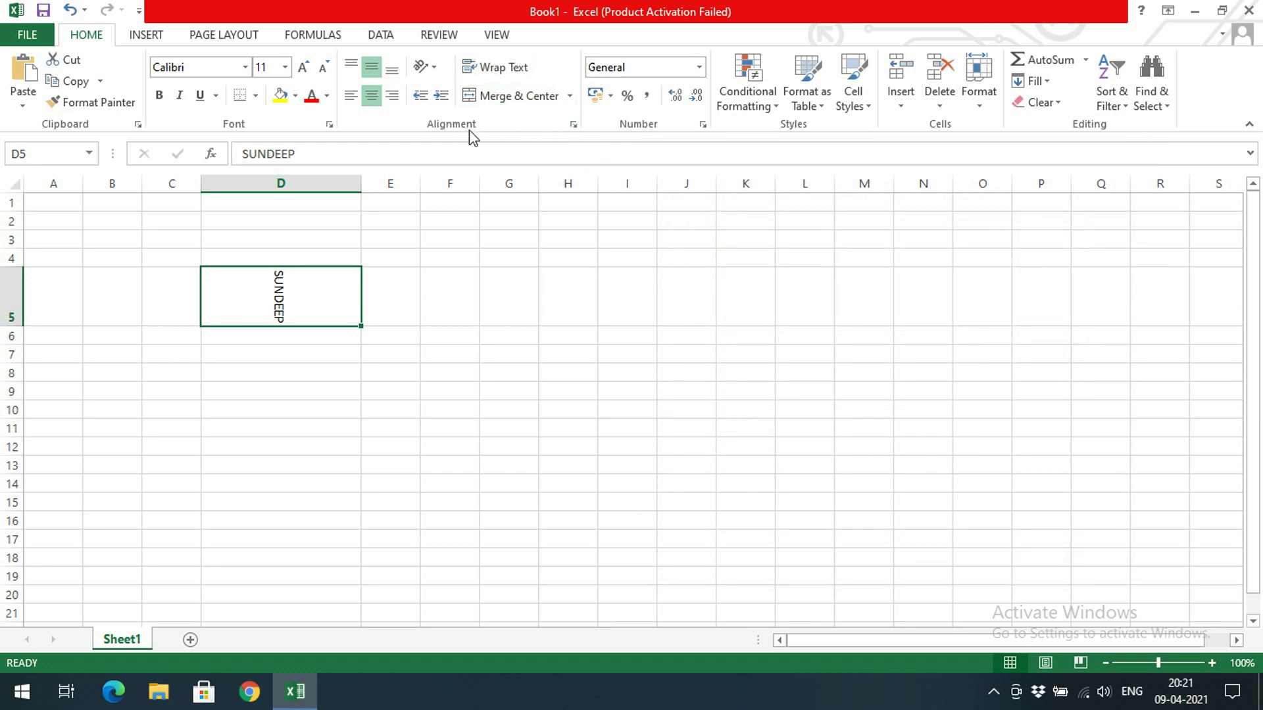
left_click(574, 124)
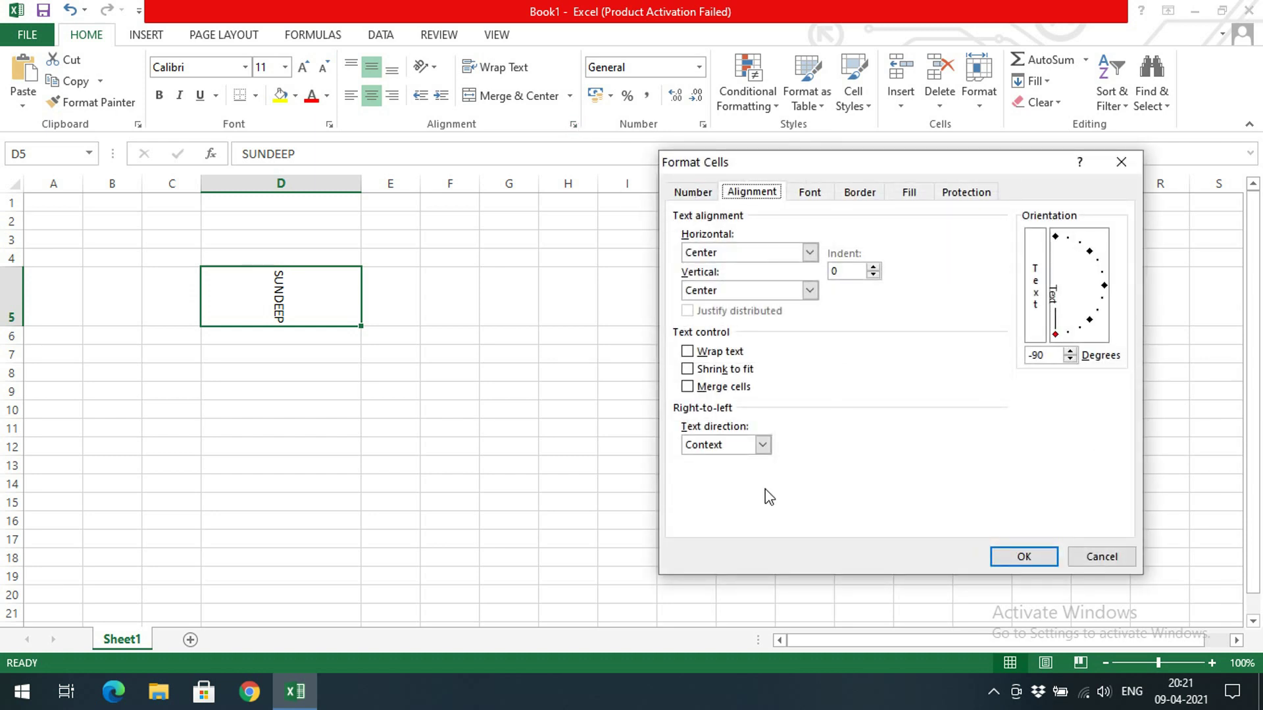
left_click(1092, 553)
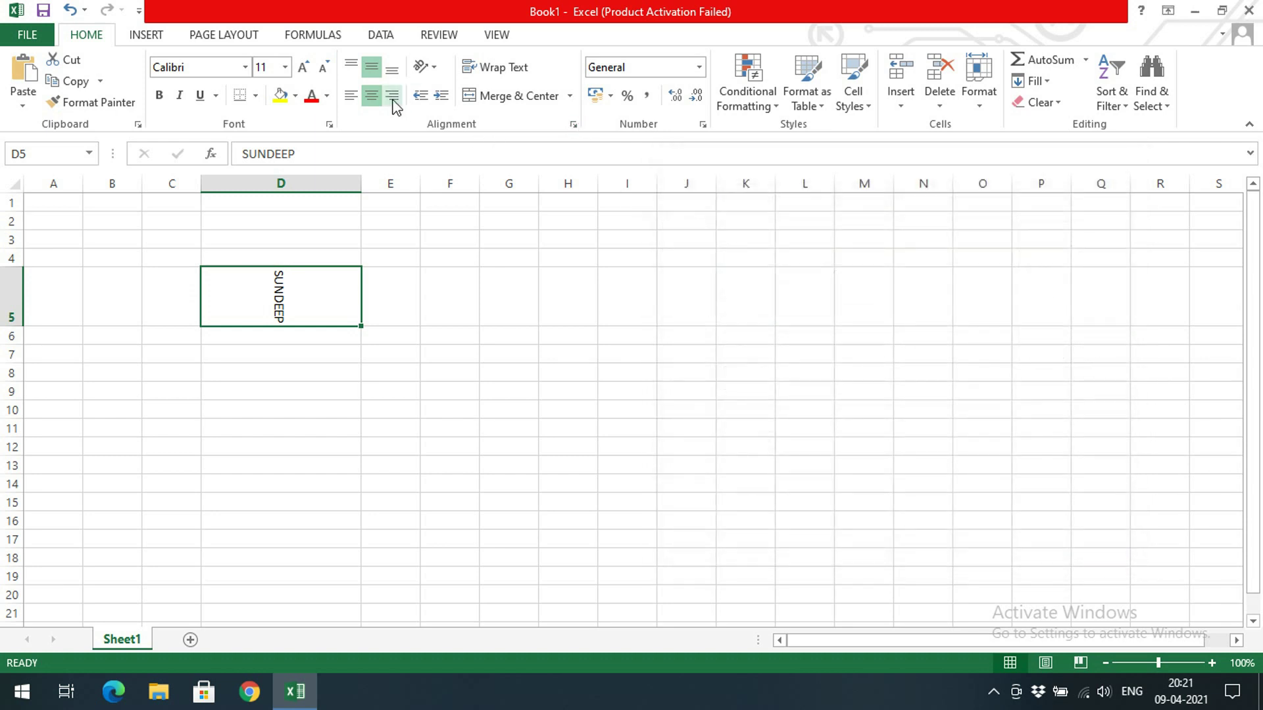
Turn off Rotate Text Down so the name in D5 reads horizontally again.
left_click(428, 66)
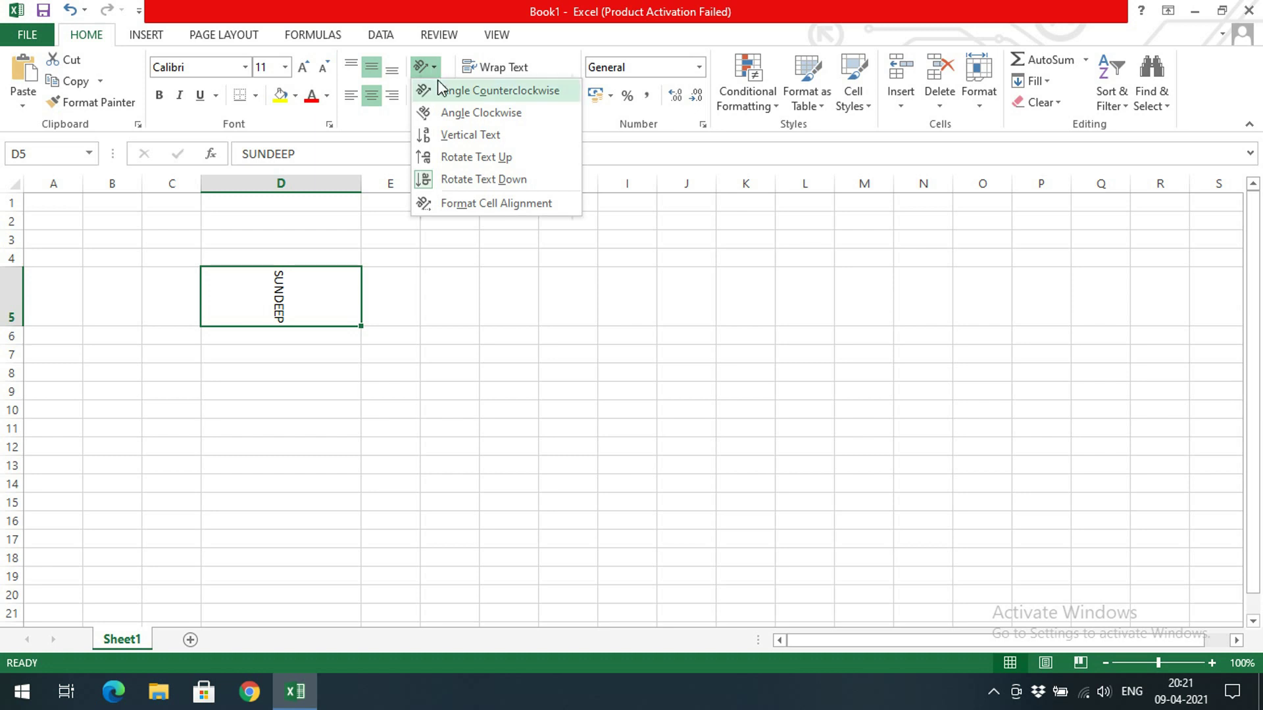
left_click(462, 179)
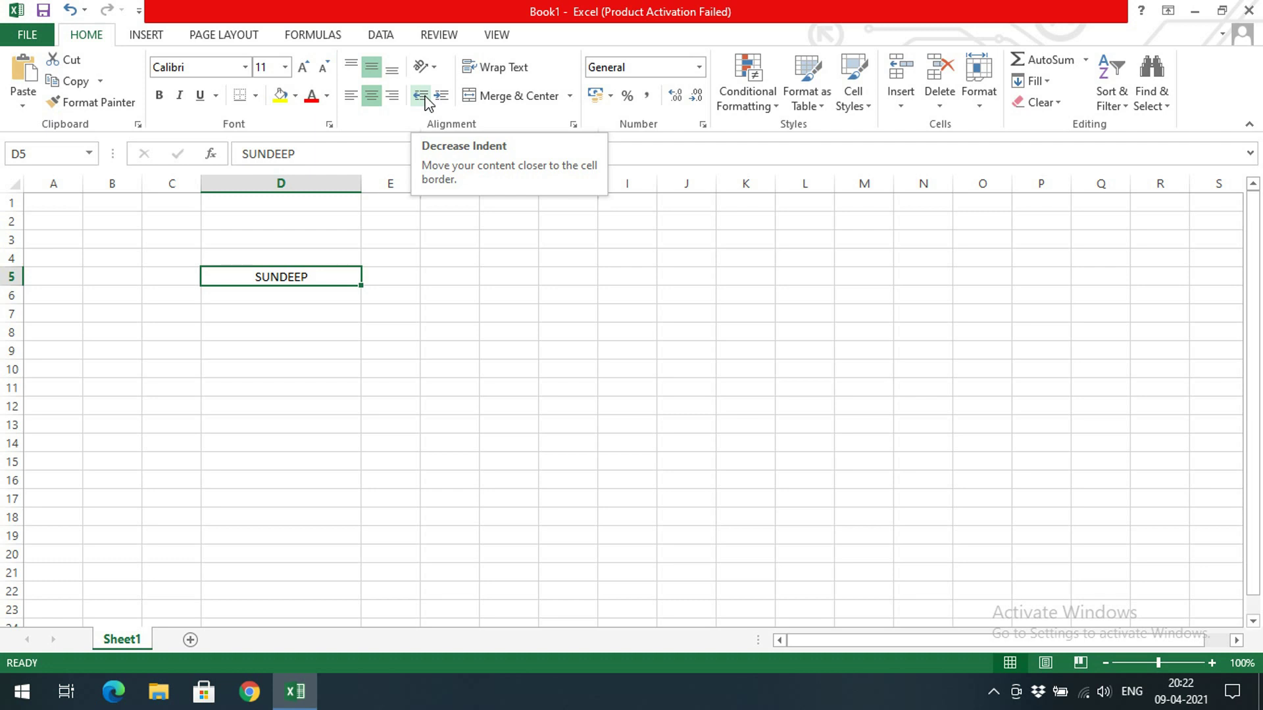
left_click(421, 96)
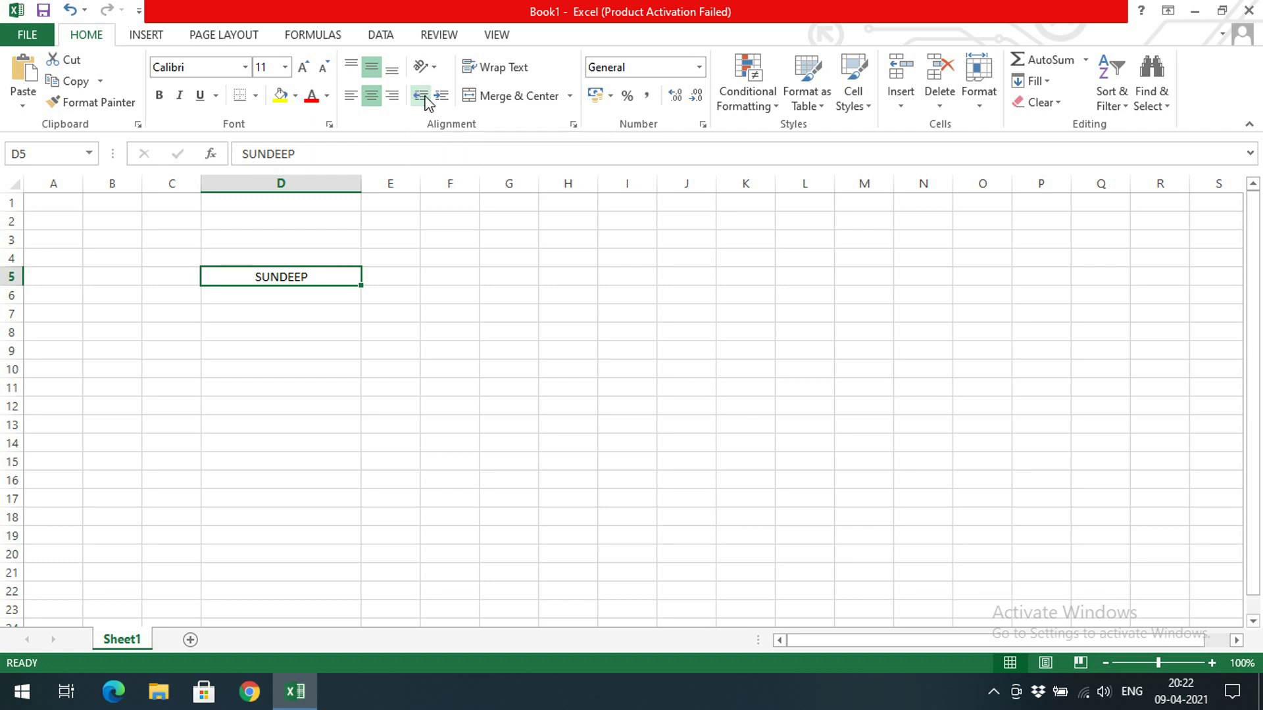
Narrow column D and reselect cell D5.
left_click(327, 314)
left_click_drag(361, 186, 277, 189)
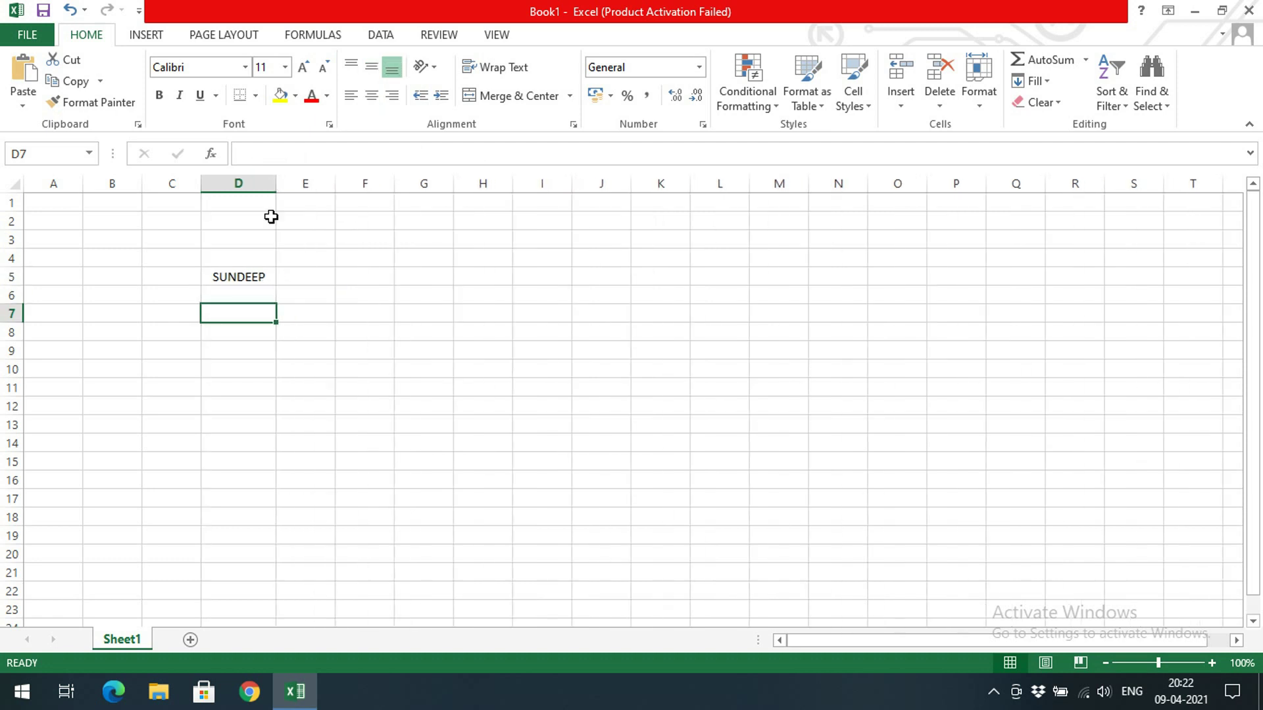
key("Up")
key("Up")
left_click(371, 67)
left_click(372, 95)
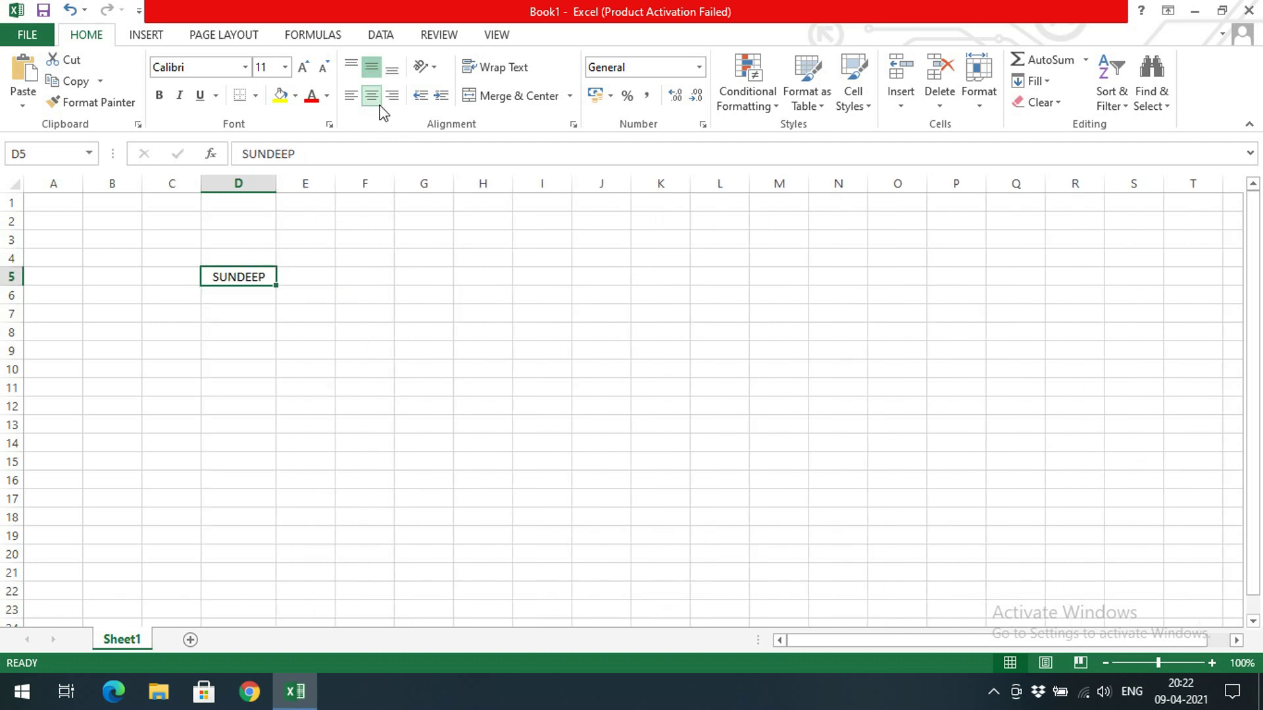
Increase the name's indent repeatedly, reduce it back to the left edge, then indent again.
left_click(441, 96)
double_click(441, 96)
double_click(441, 96)
double_click(441, 96)
double_click(441, 96)
double_click(441, 96)
double_click(441, 96)
double_click(441, 96)
double_click(441, 96)
left_click(421, 97)
double_click(421, 96)
double_click(421, 97)
double_click(421, 97)
left_click(421, 97)
double_click(421, 97)
left_click(421, 96)
left_click(421, 97)
left_click(441, 97)
double_click(441, 96)
double_click(440, 96)
Autofit column D to the indented name in D5.
left_click(409, 299)
left_click(269, 293)
left_click(249, 275)
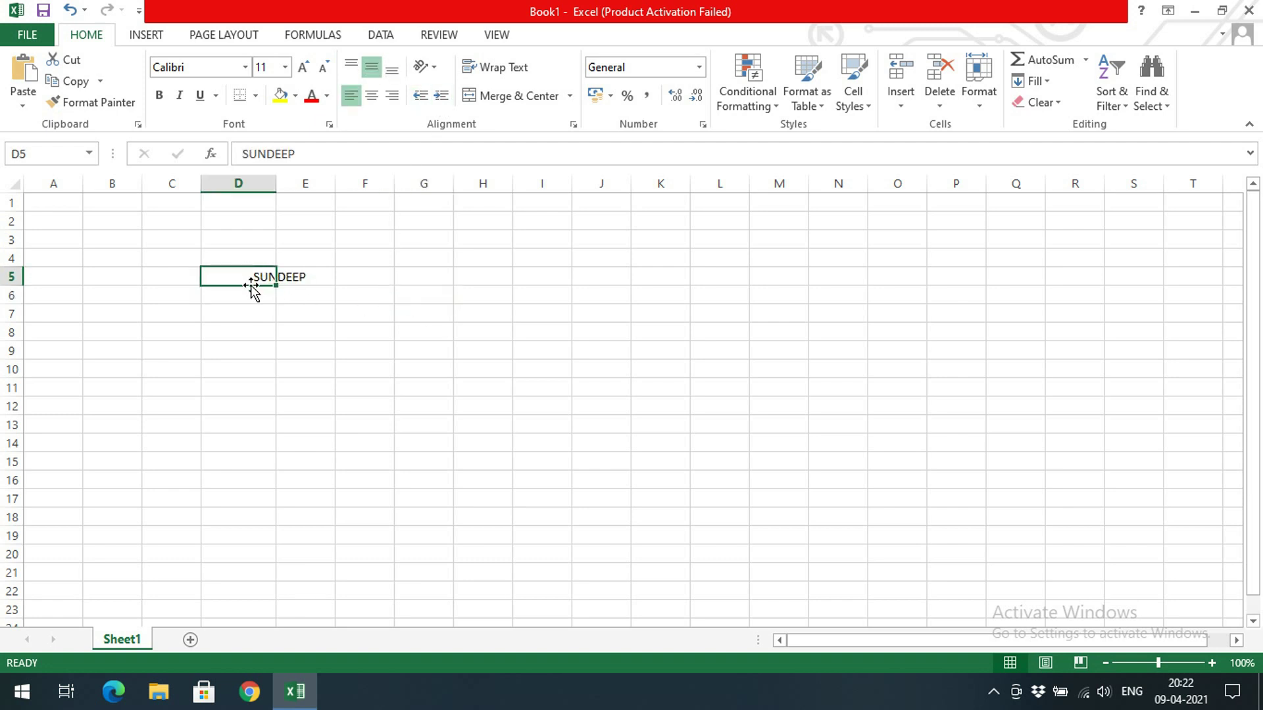
double_click(276, 184)
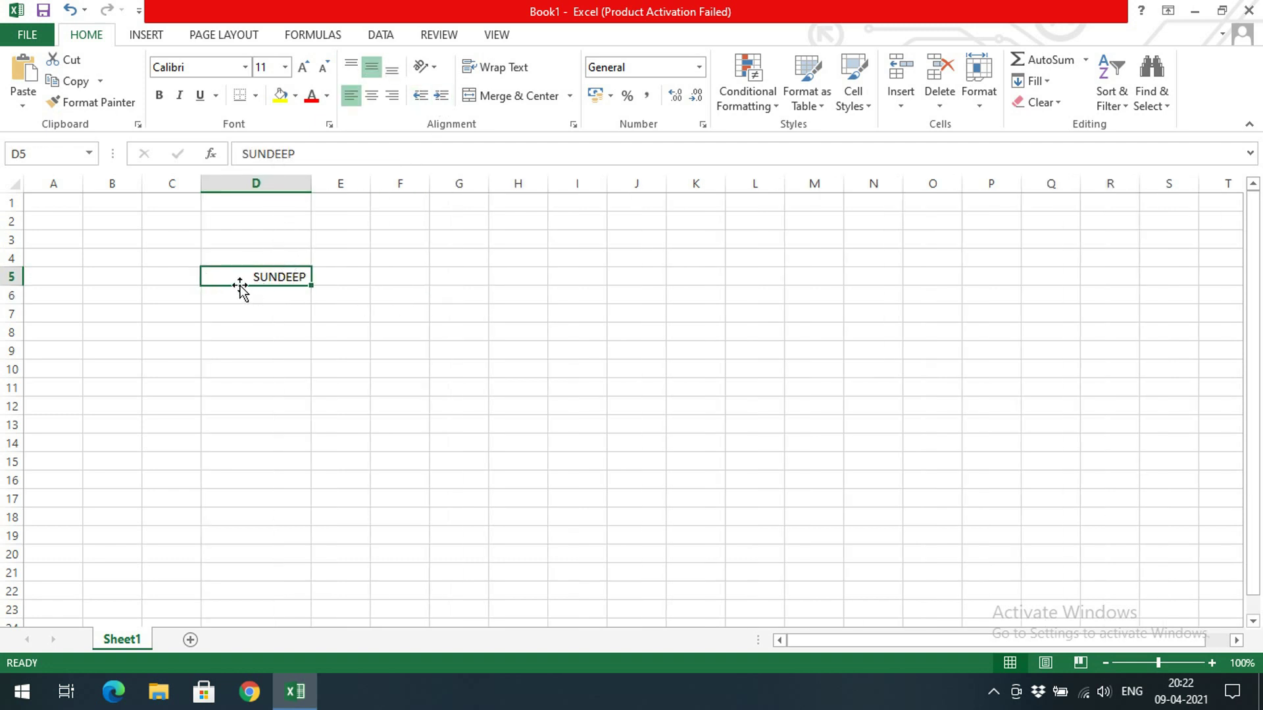
Fine-tune the indent on D5, ending with one more Increase Indent.
left_click(315, 184)
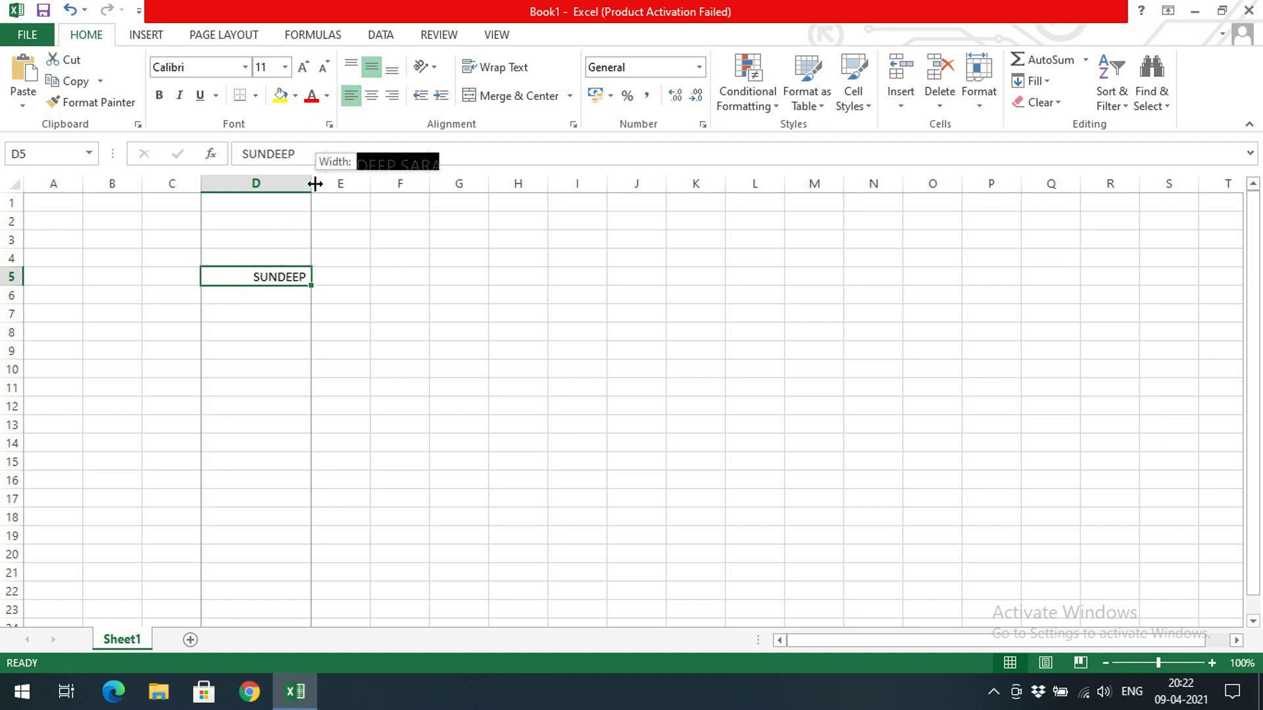
left_click(440, 95)
left_click(440, 94)
left_click(412, 96)
left_click(412, 95)
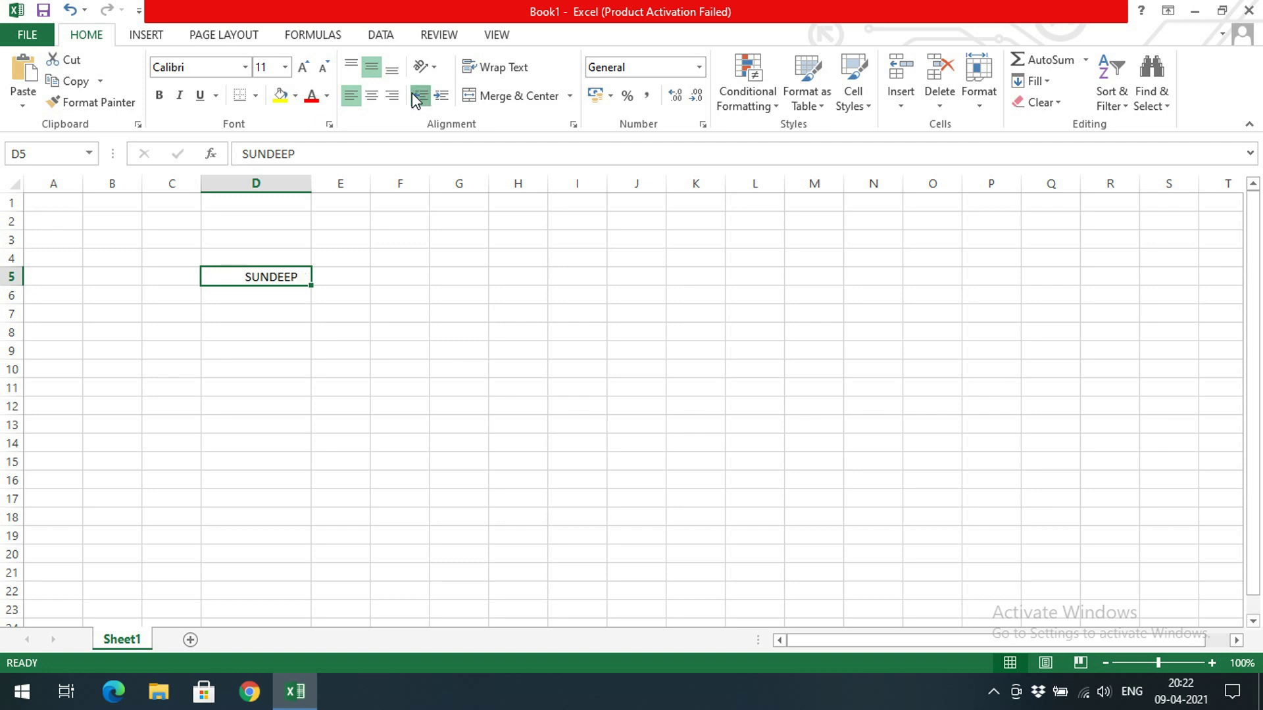
left_click(413, 95)
left_click(440, 95)
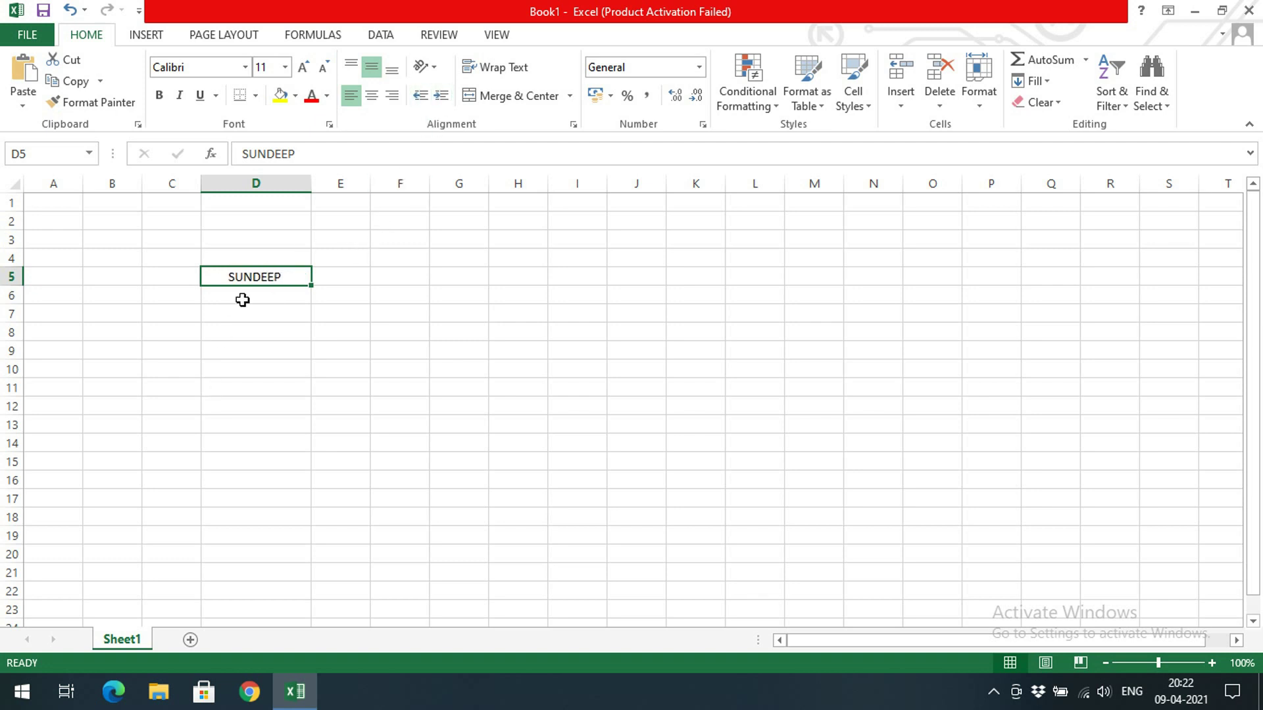
Centre the name in D5, remove its indent, then indent it once more.
left_click(371, 96)
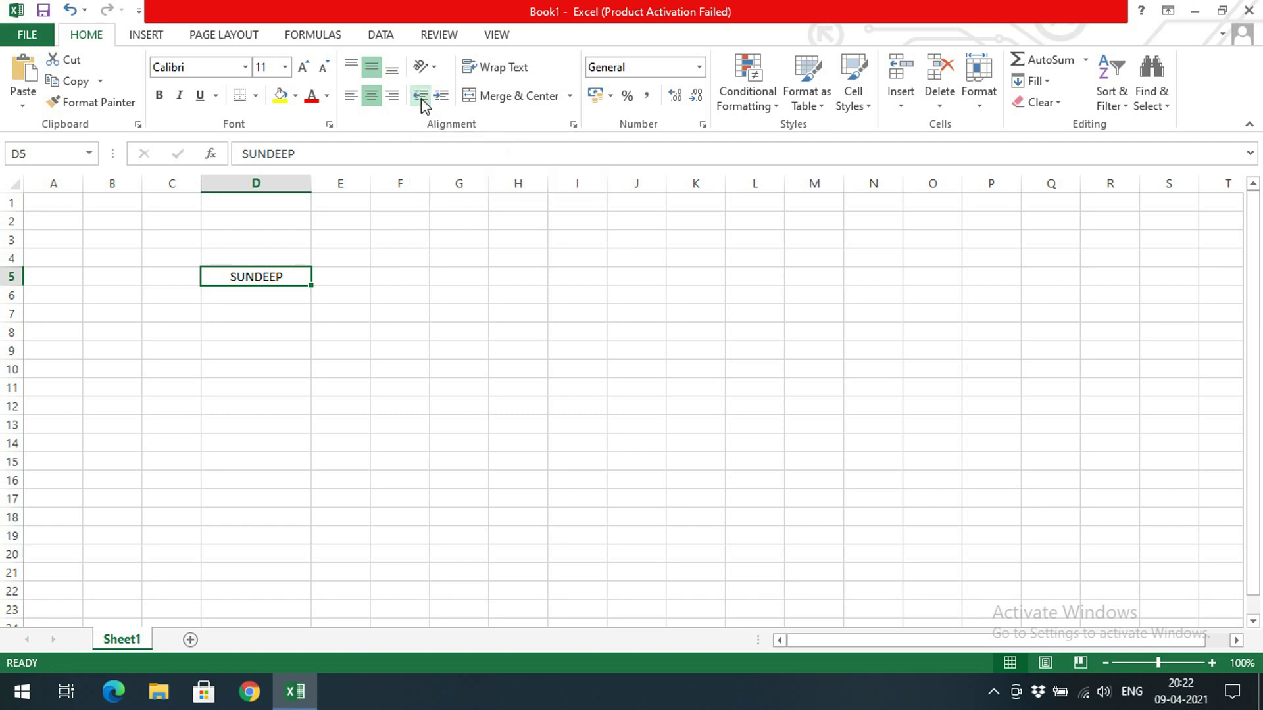
left_click(423, 98)
left_click(424, 100)
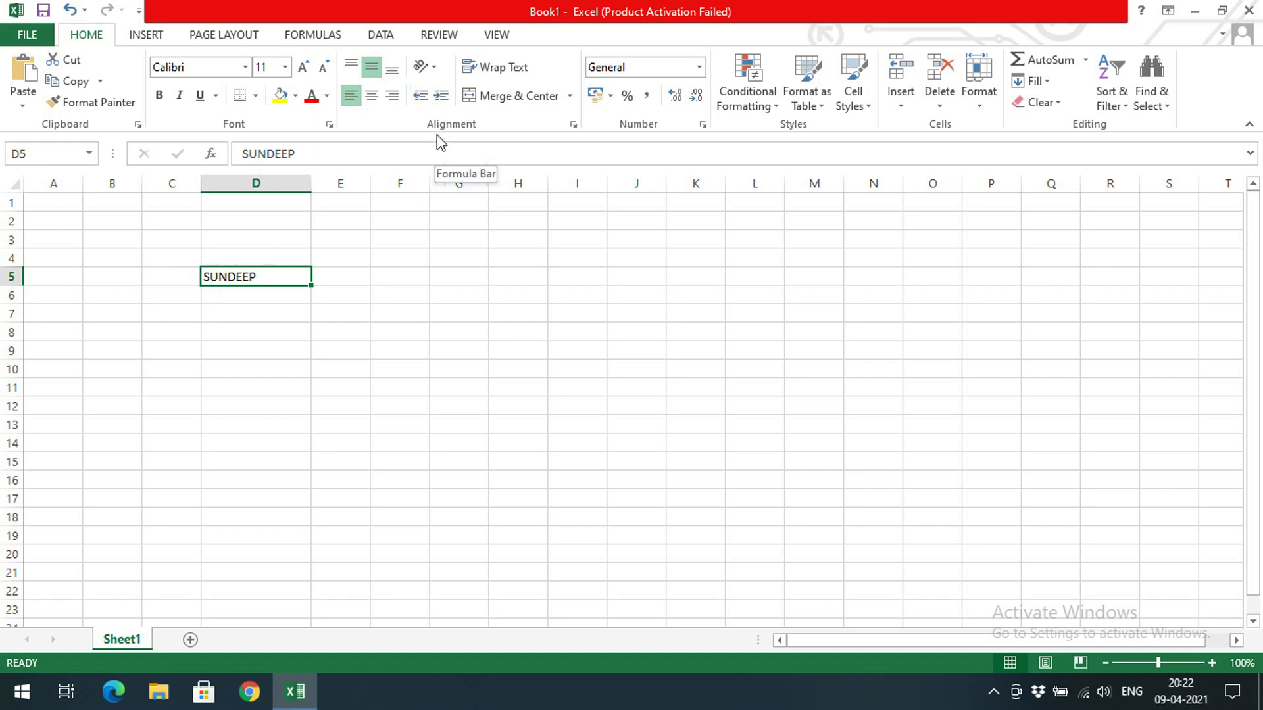
left_click(441, 98)
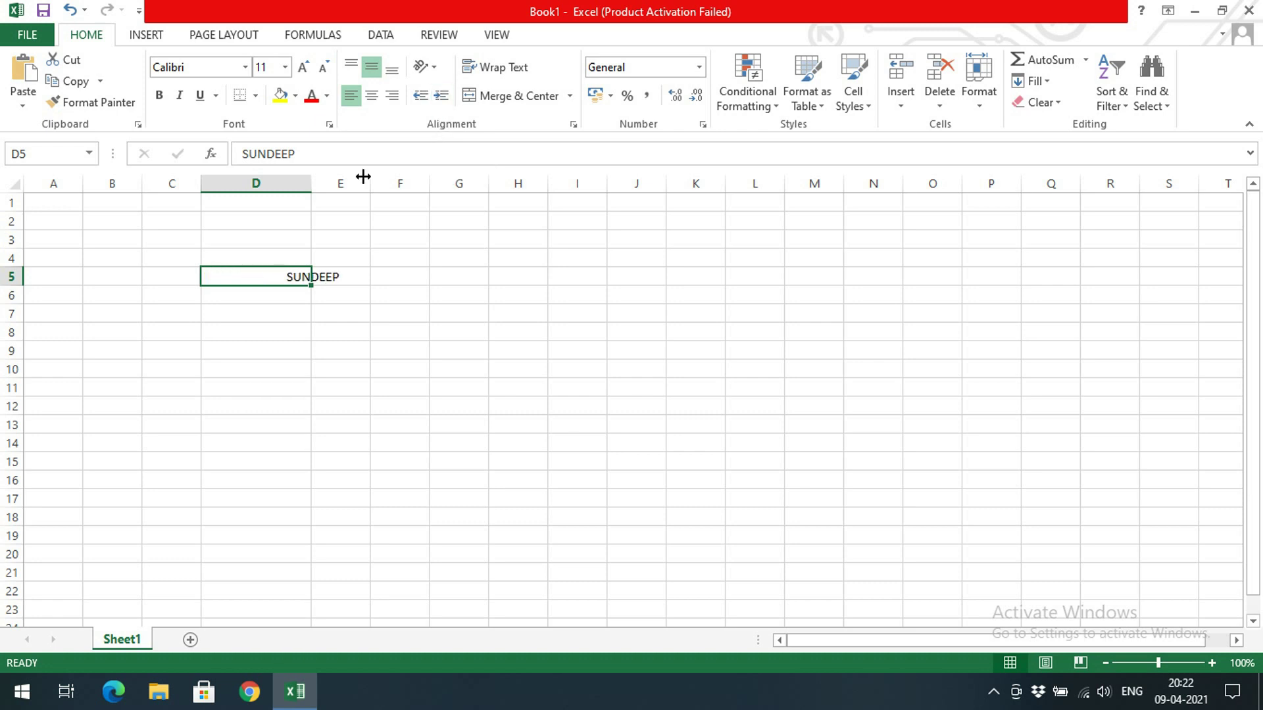
Autofit column D, then decrease the name's indent and deselect D5.
left_click(265, 306)
left_click(260, 276)
double_click(308, 183)
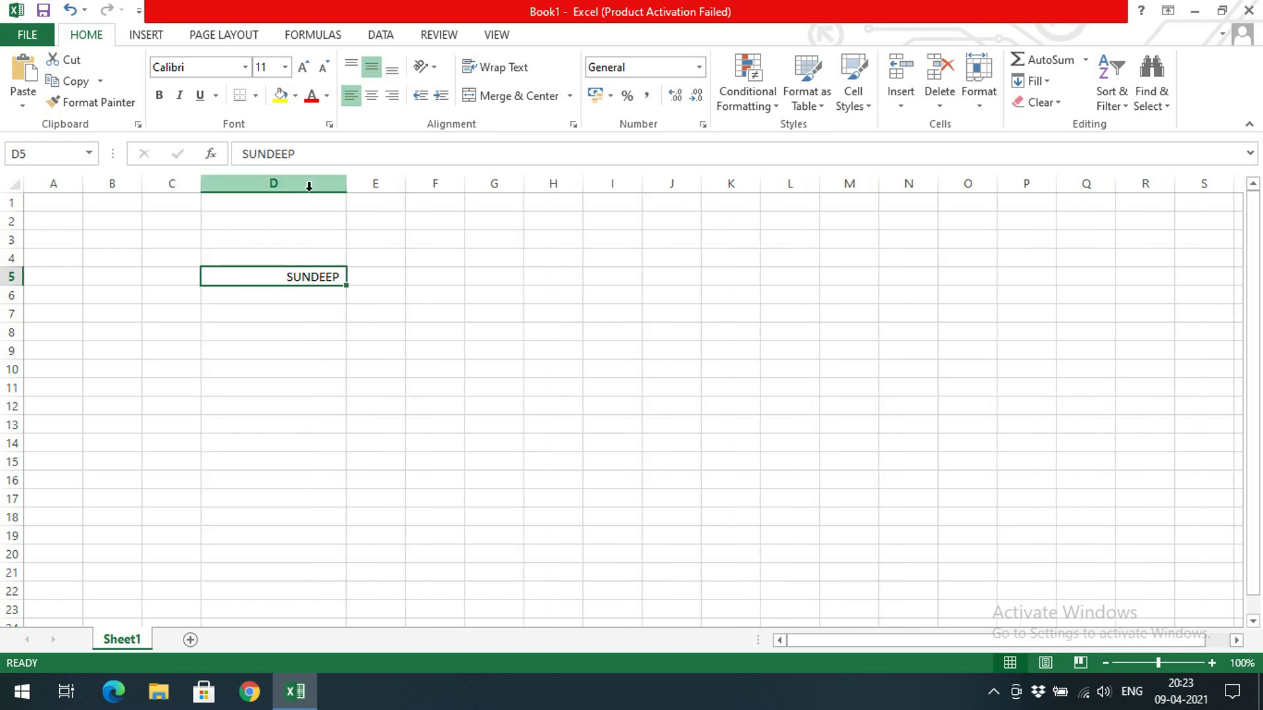
double_click(249, 277)
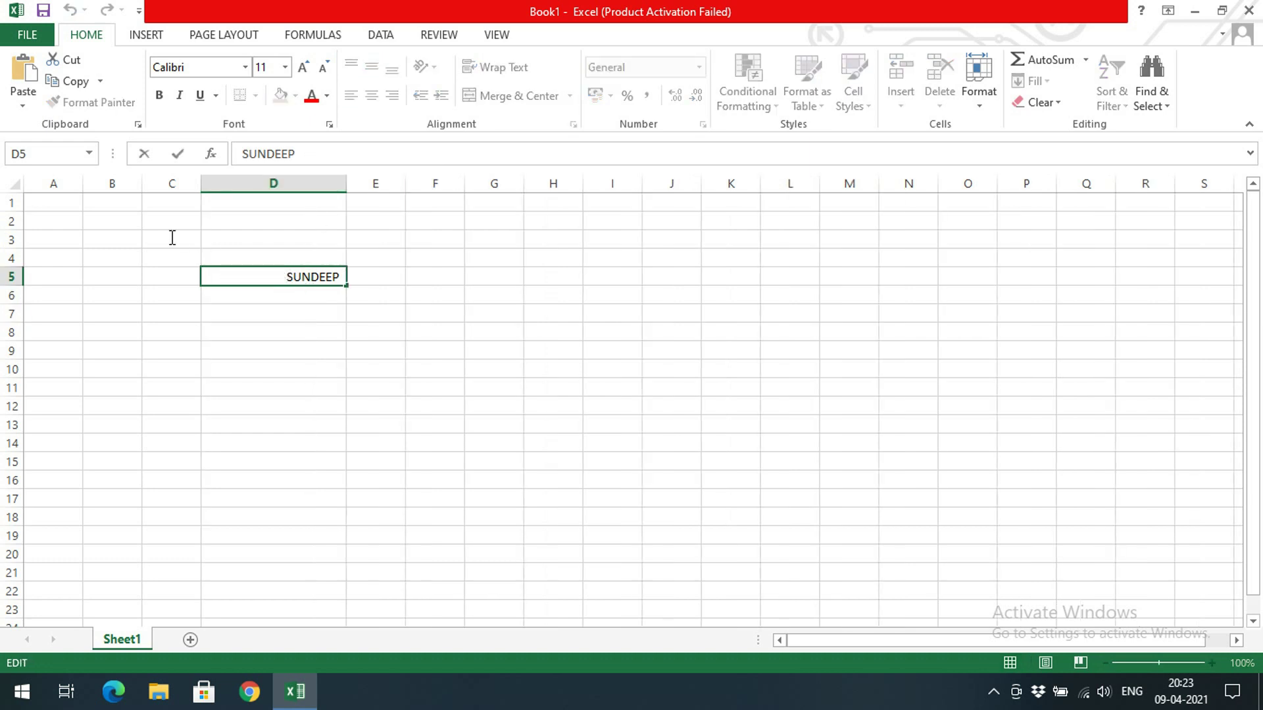
left_click(344, 311)
left_click(329, 279)
left_click(421, 96)
left_click(440, 259)
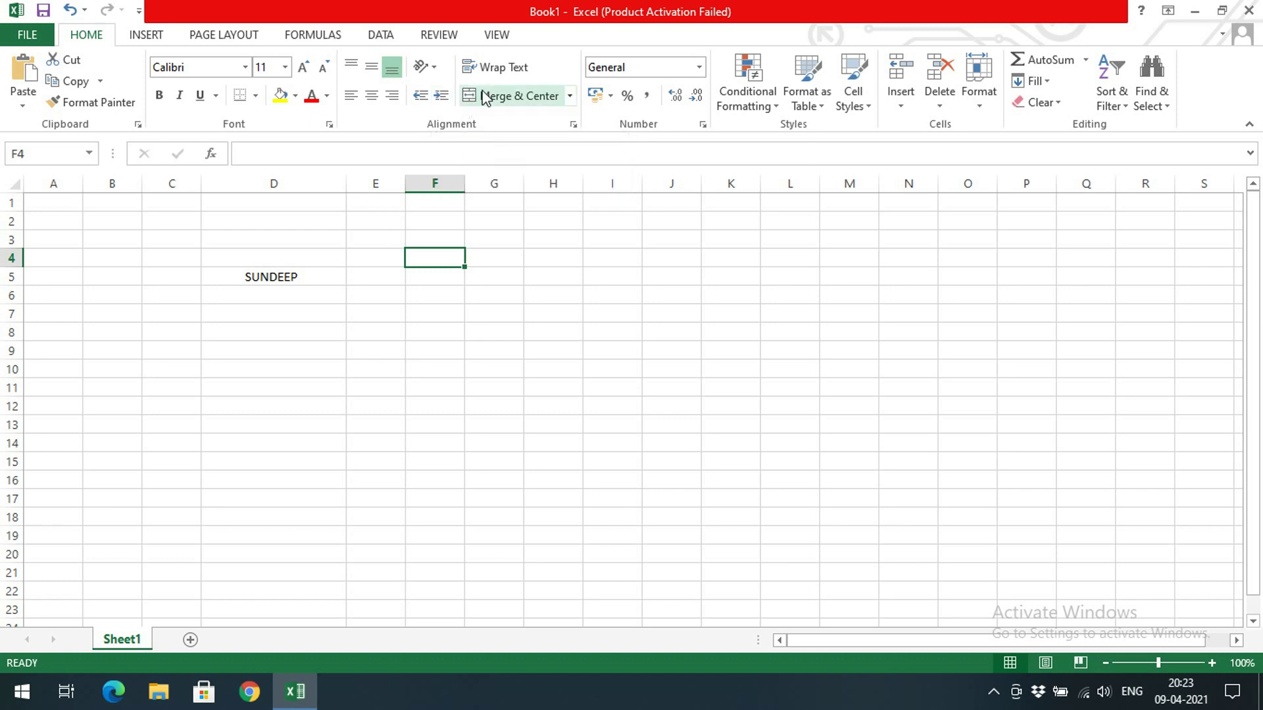
Narrow column D and centre D5's name text with its indent removed.
left_click(400, 352)
left_click_drag(349, 190, 279, 182)
left_click(267, 279)
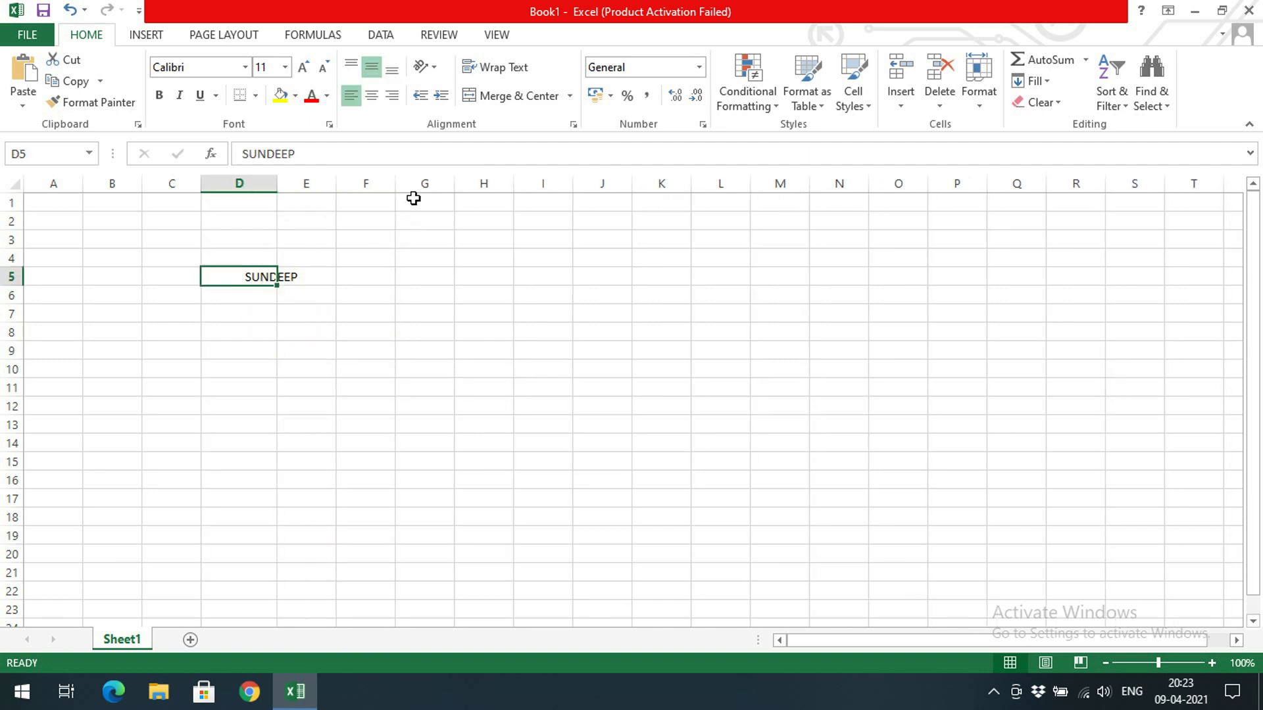
left_click(425, 102)
left_click(424, 102)
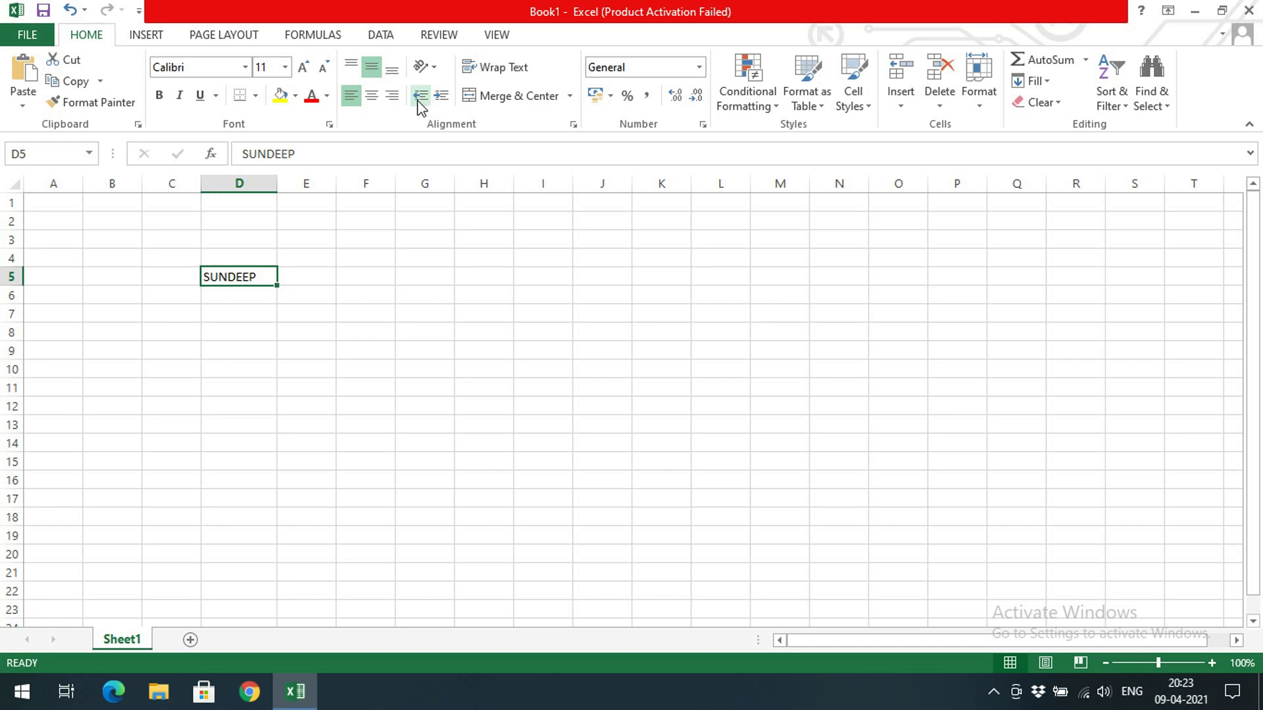
left_click(371, 96)
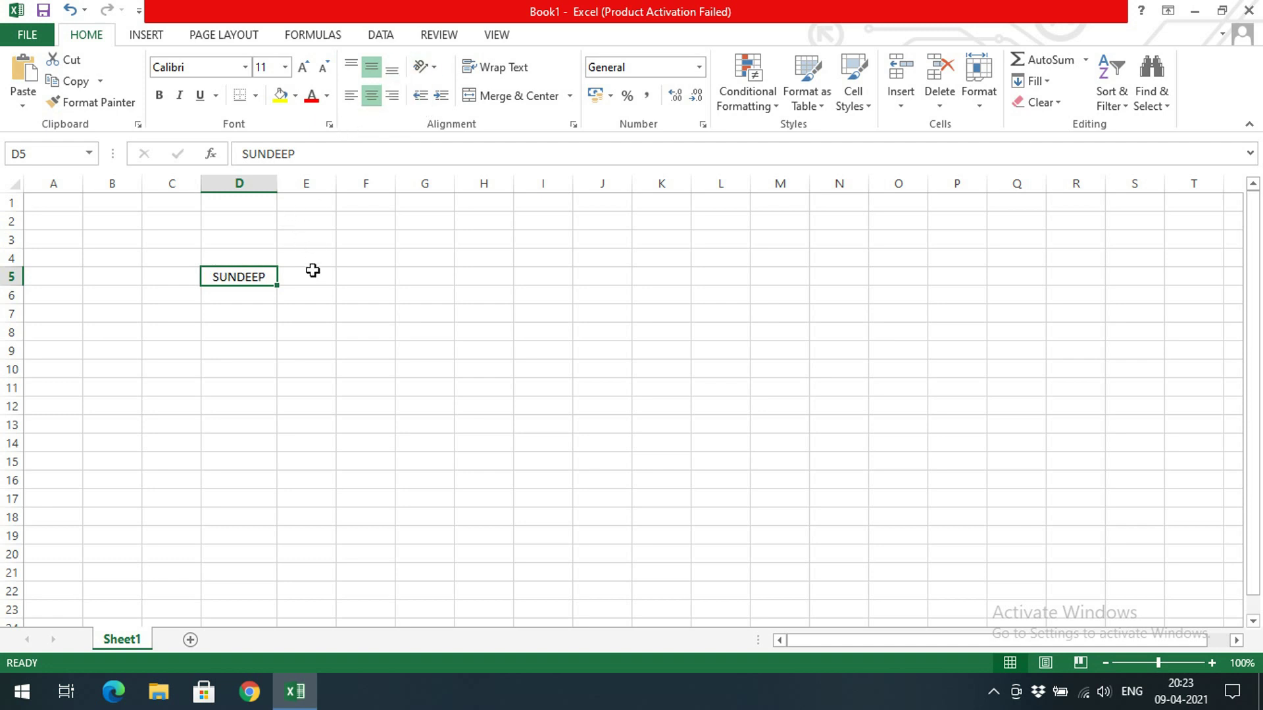
Append a second copy of the name in D5 so it reads the name twice, then reselect D5.
double_click(271, 277)
type("SUNDEEP")
key("Return")
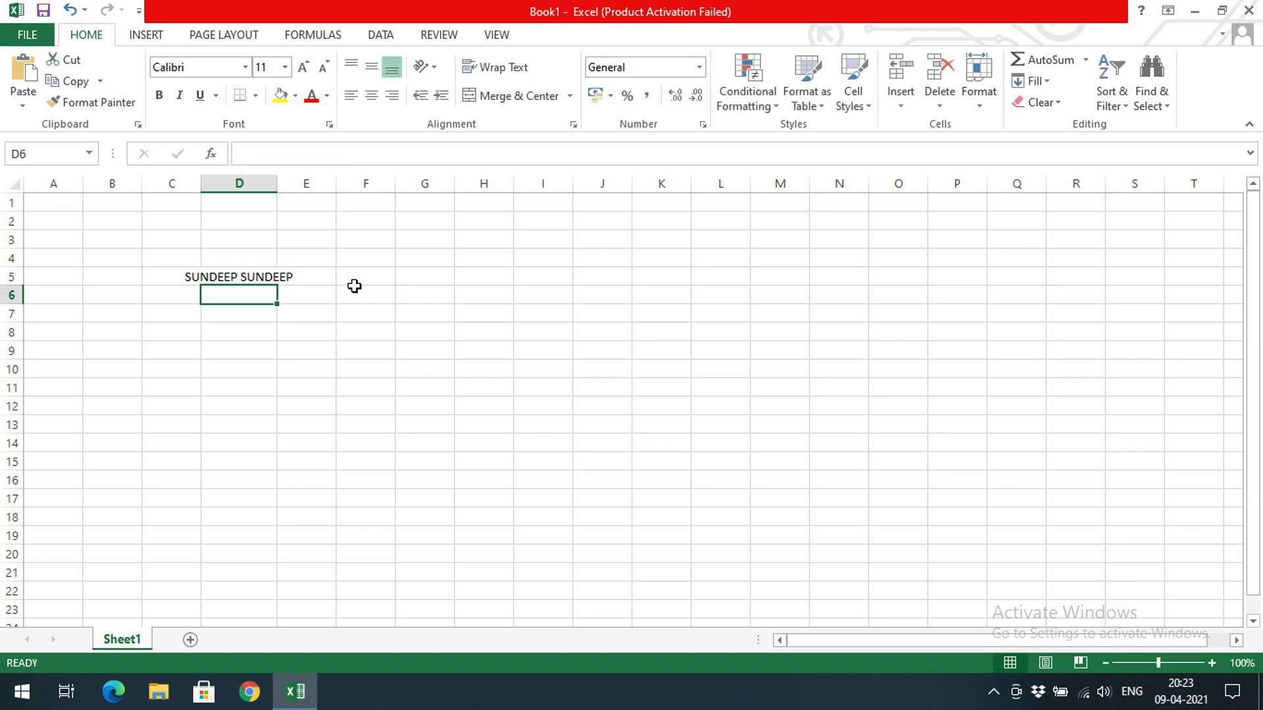
left_click(243, 313)
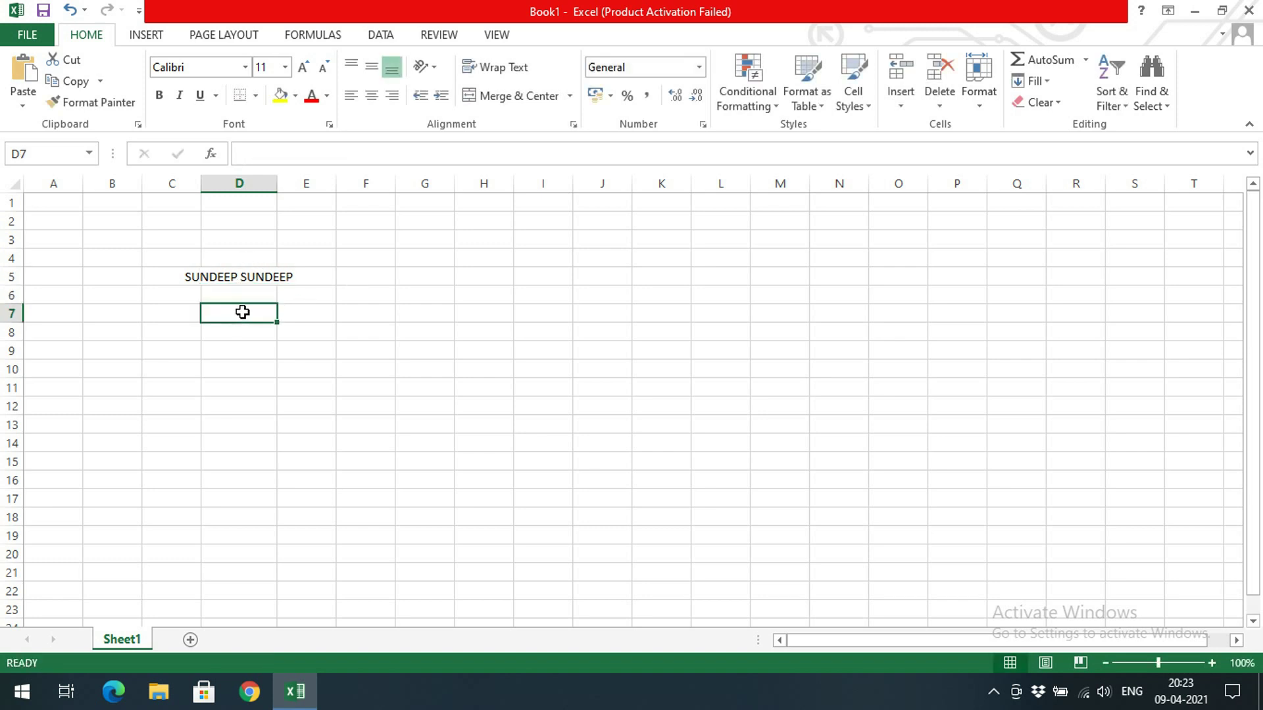
left_click(242, 279)
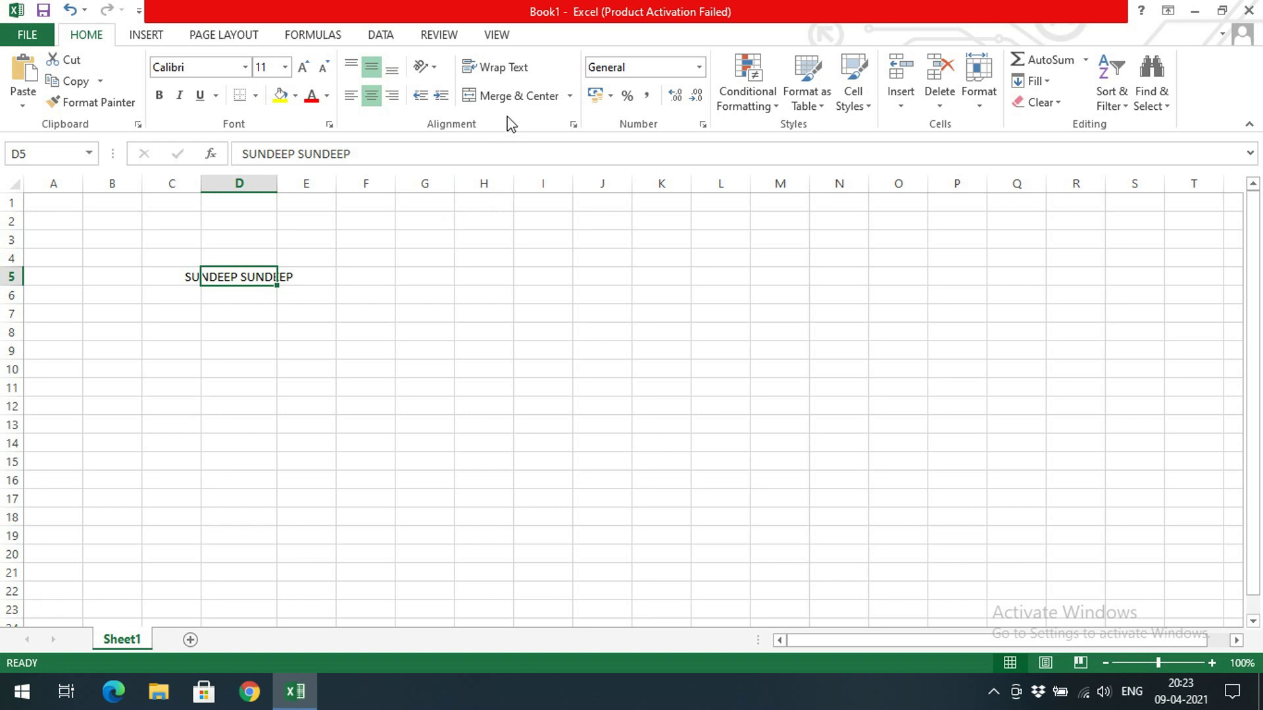
left_click(521, 78)
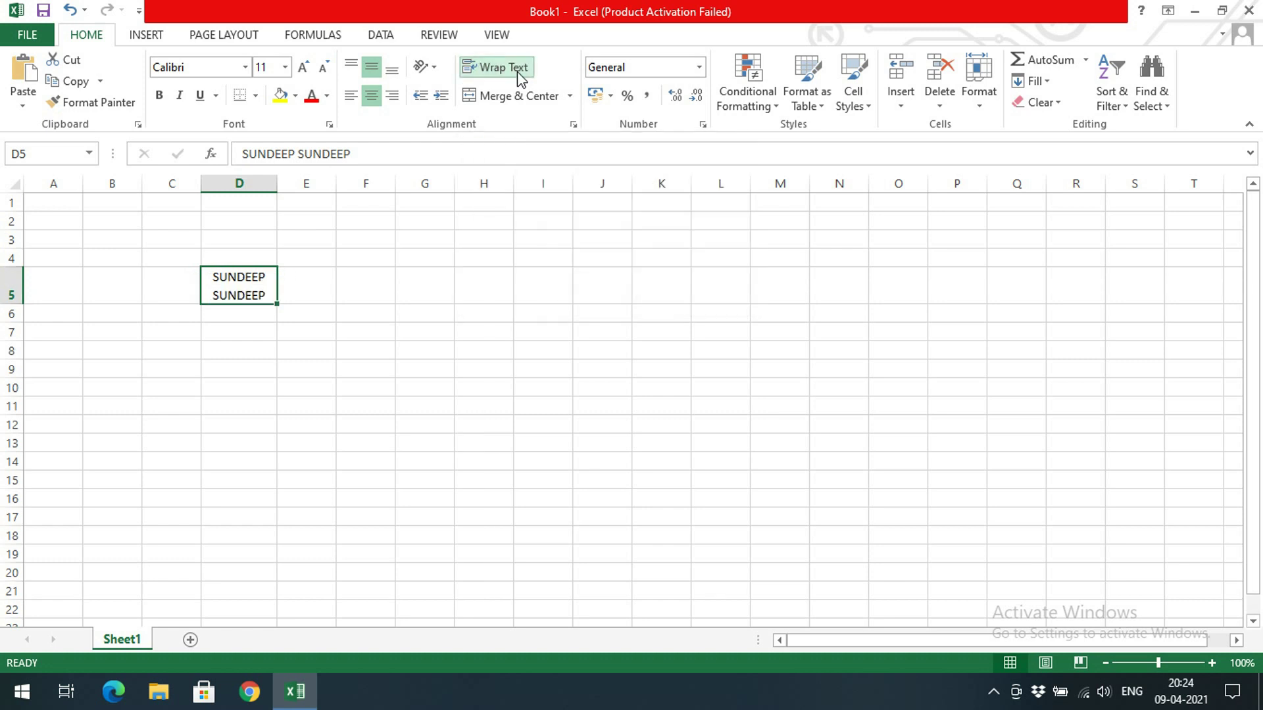
left_click(519, 75)
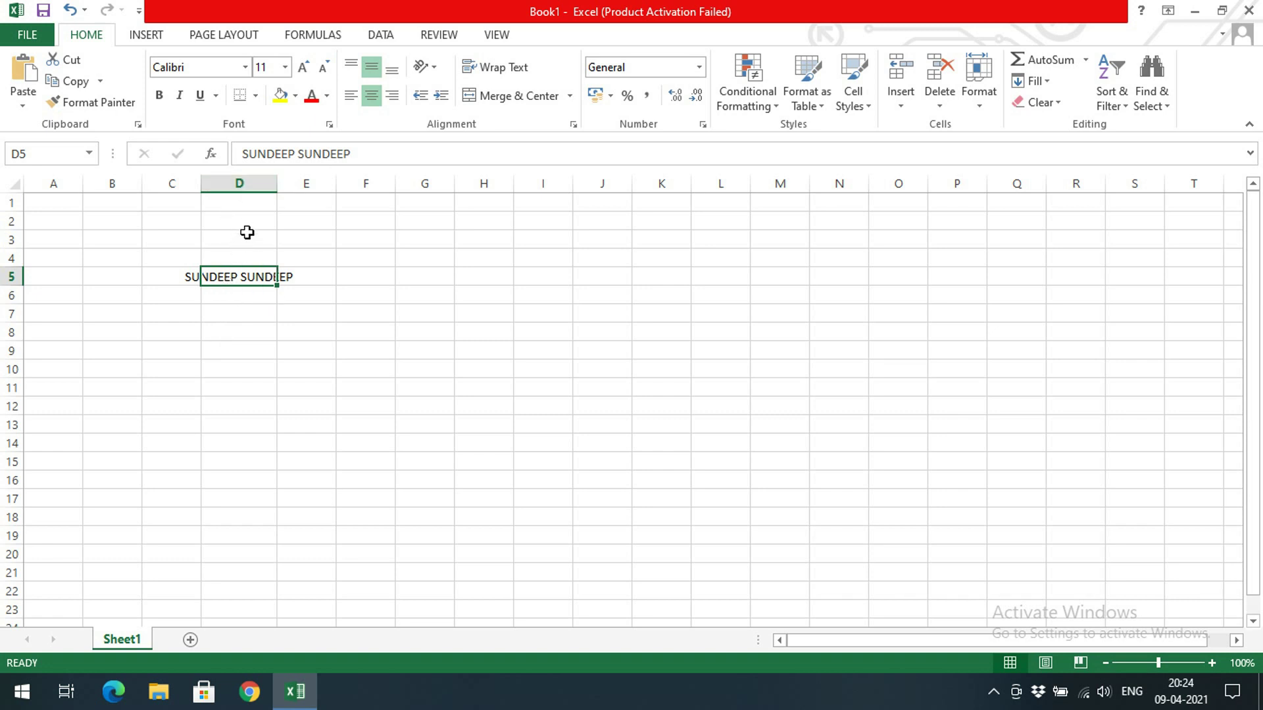
left_click(471, 74)
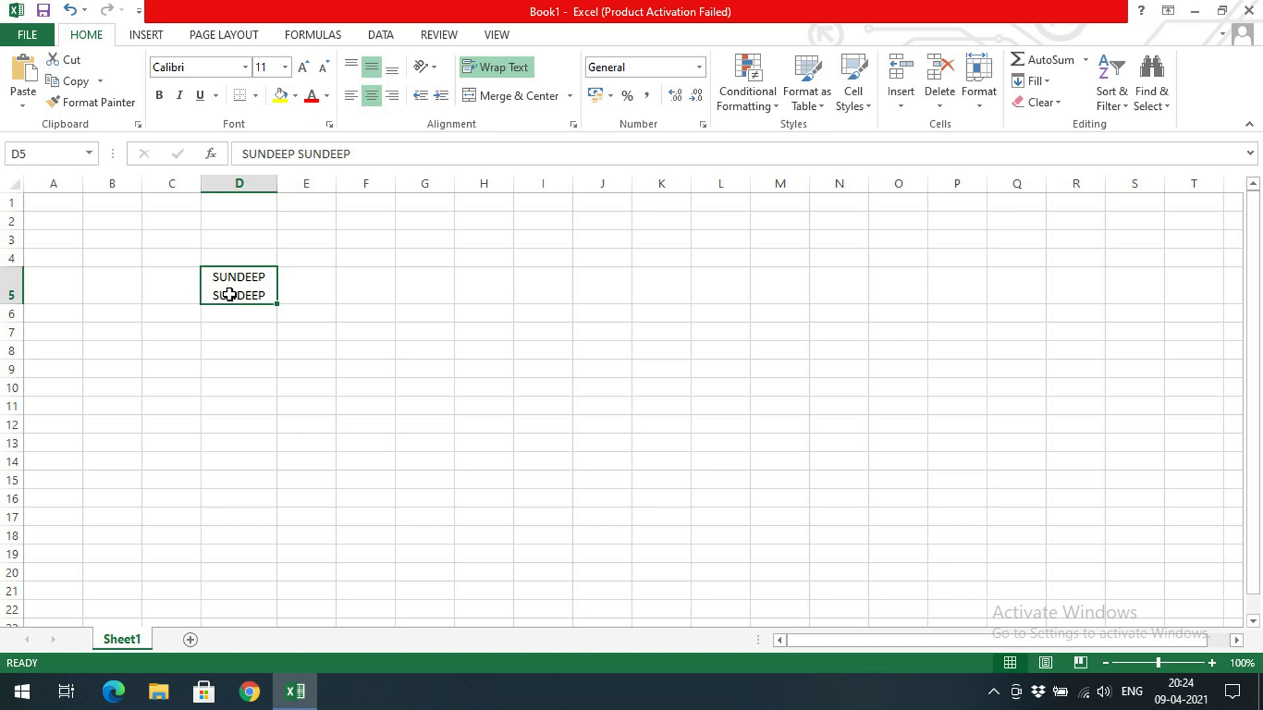
left_click(490, 78)
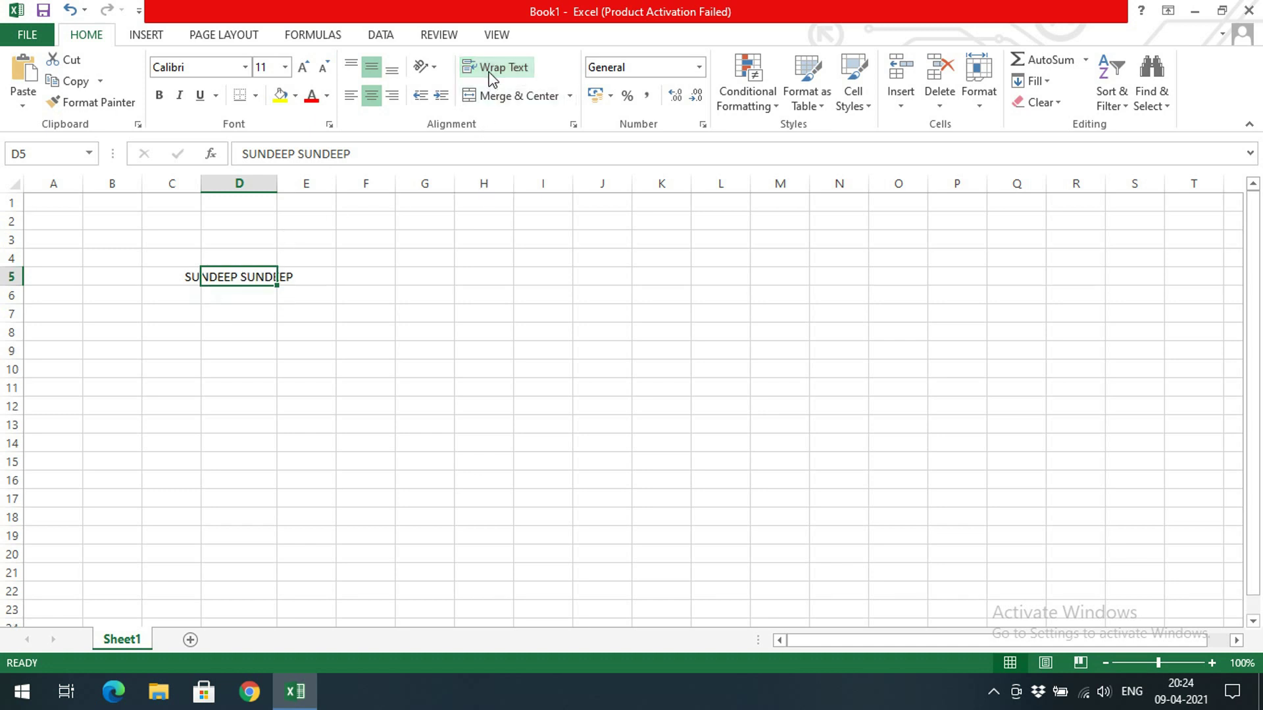
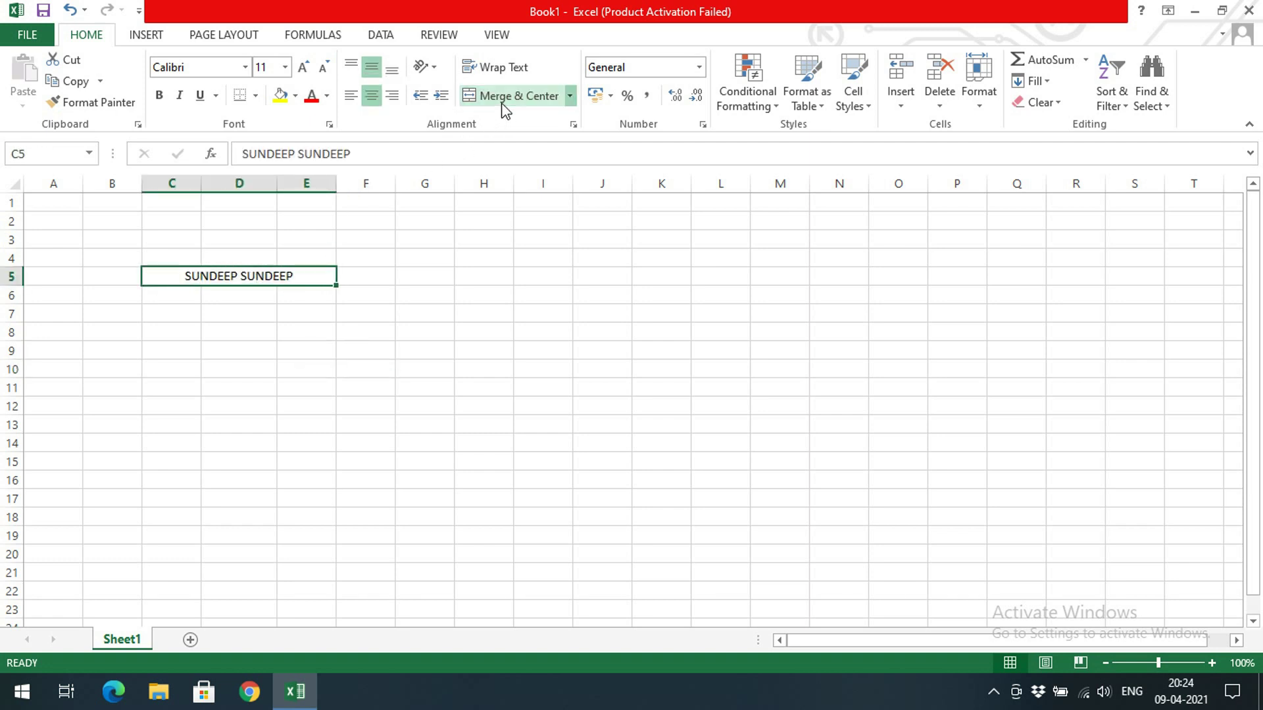
left_click(252, 388)
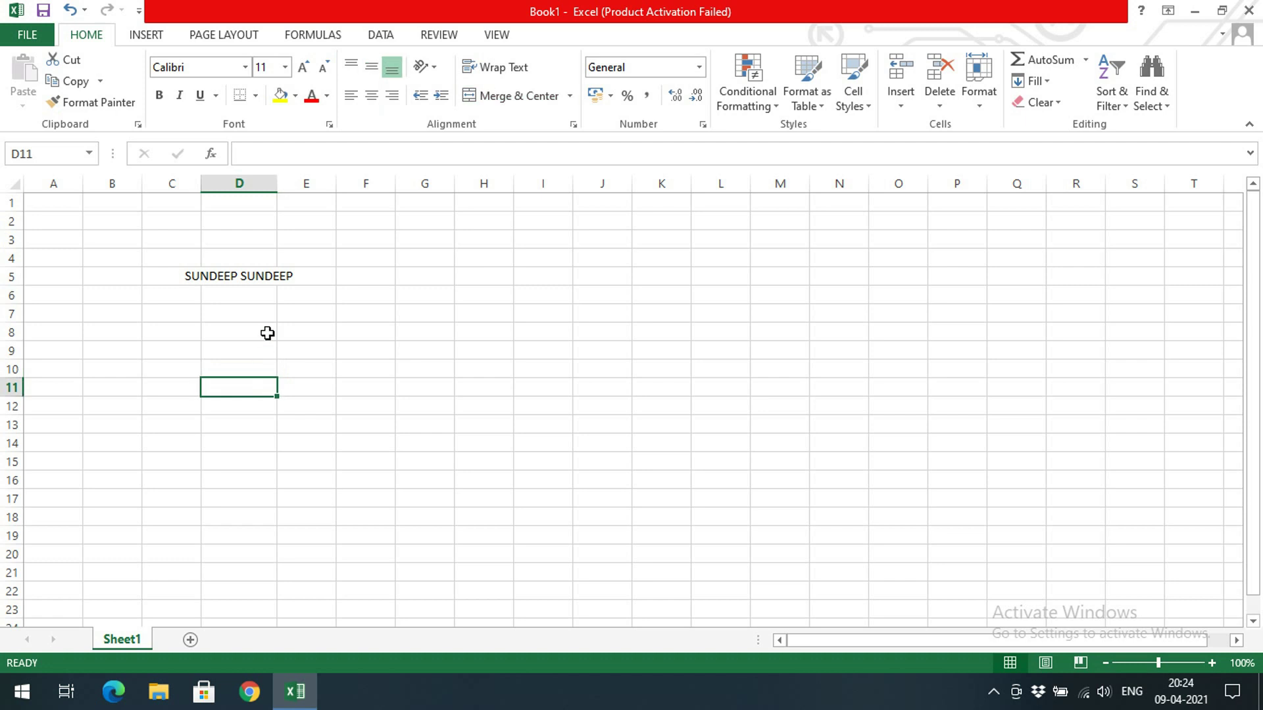
left_click(281, 276)
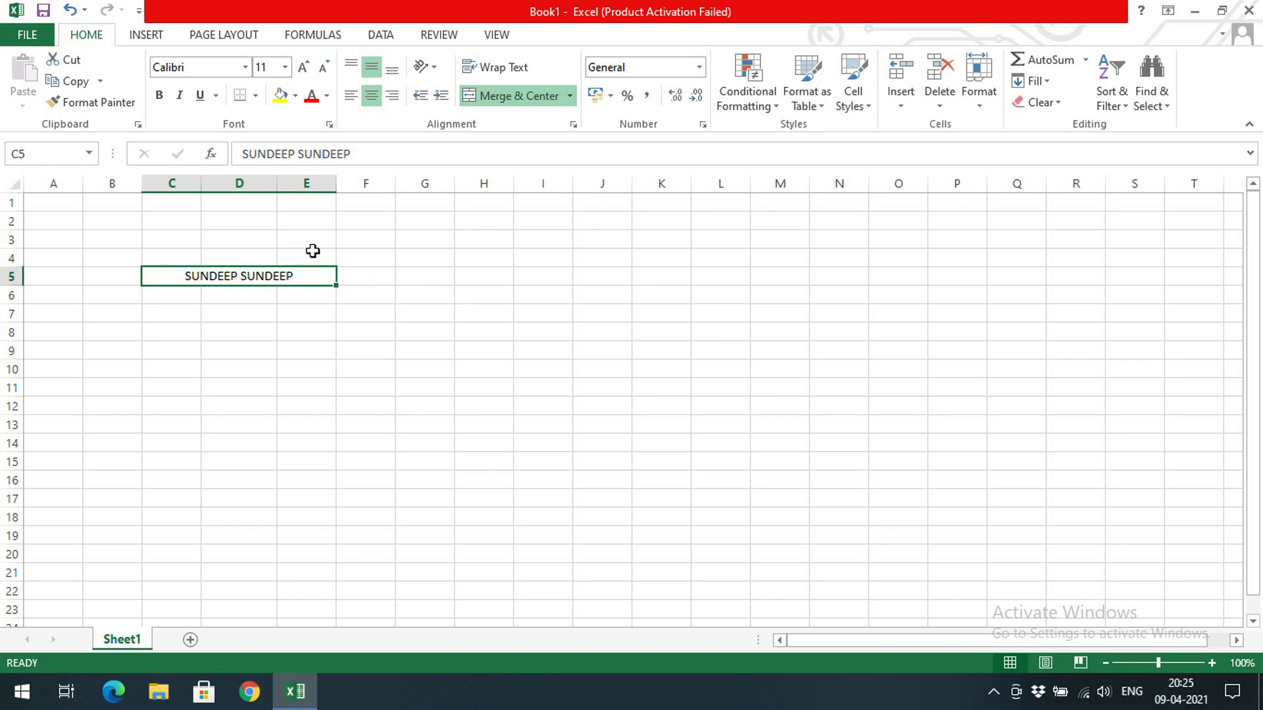
left_click(347, 273)
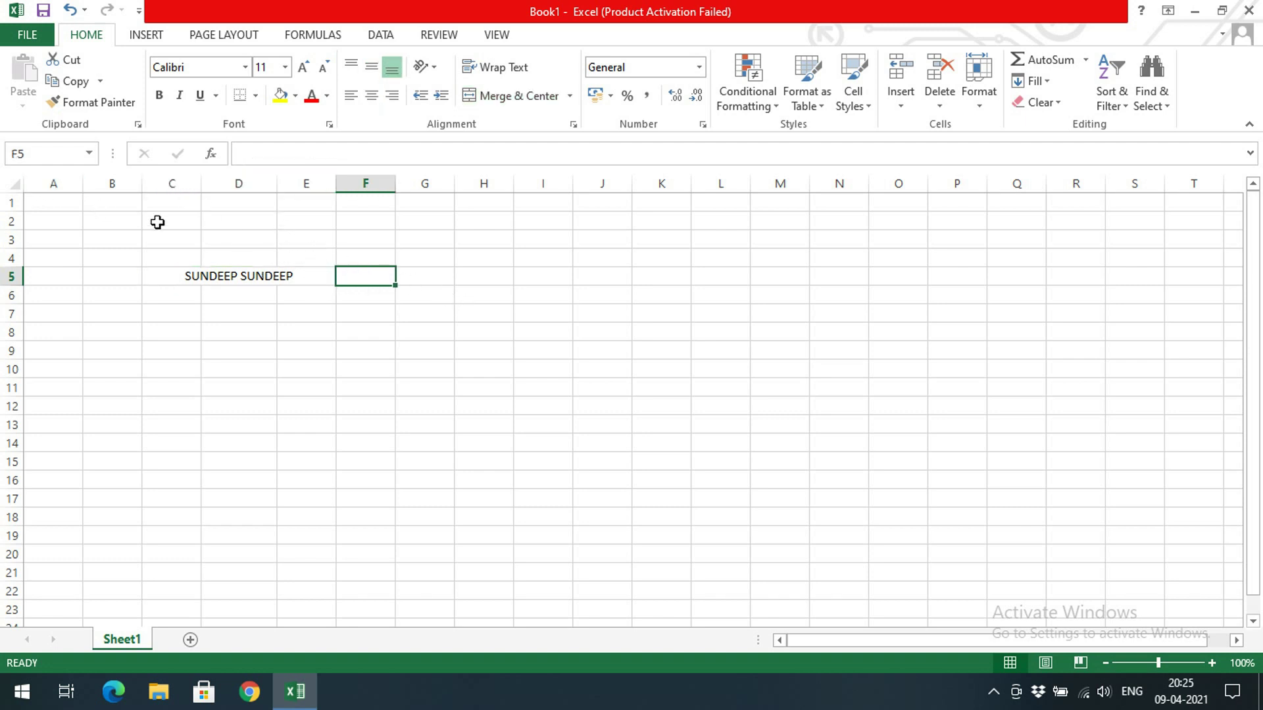
left_click(218, 278)
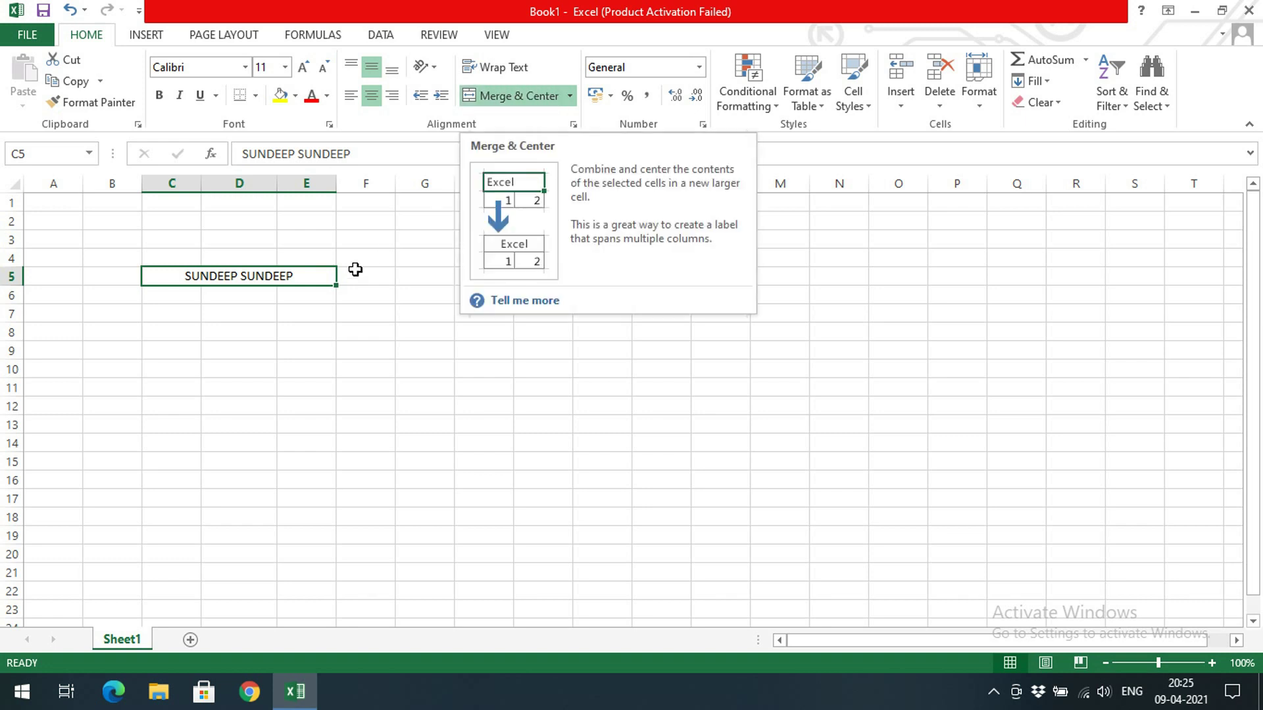
key("ctrl+z")
left_click(204, 384)
left_click_drag(421, 299, 423, 386)
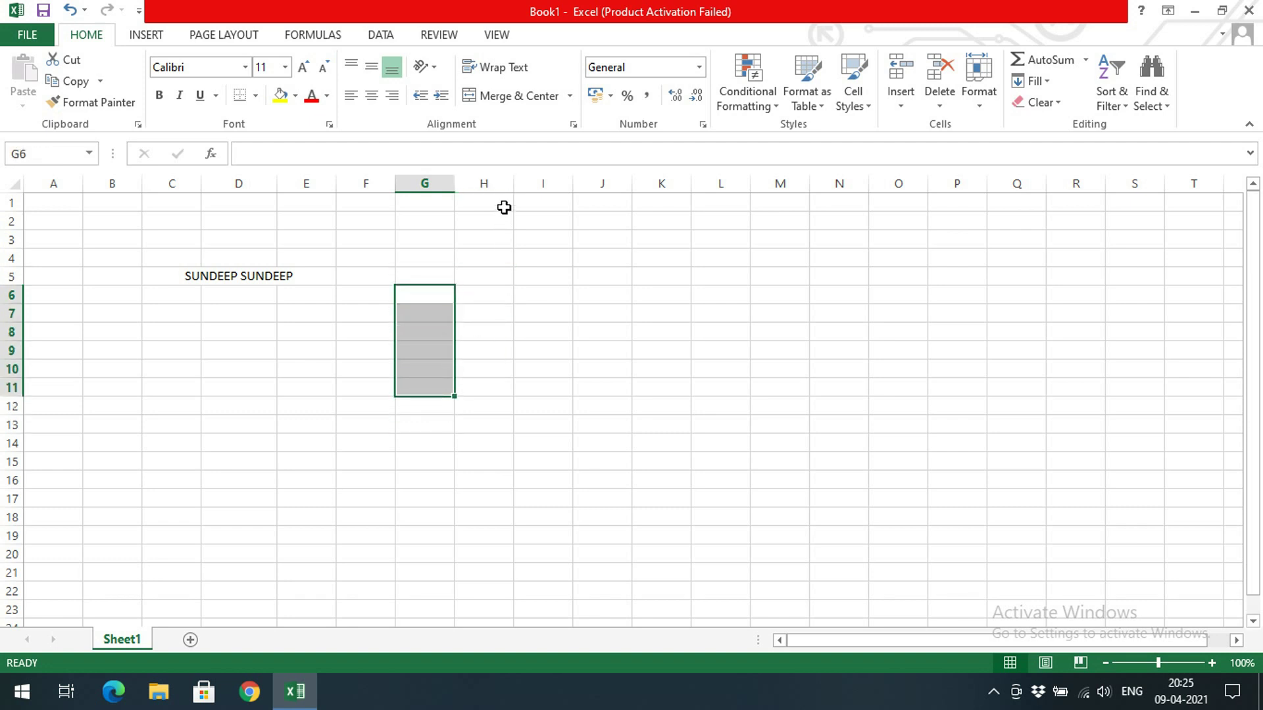
left_click(513, 101)
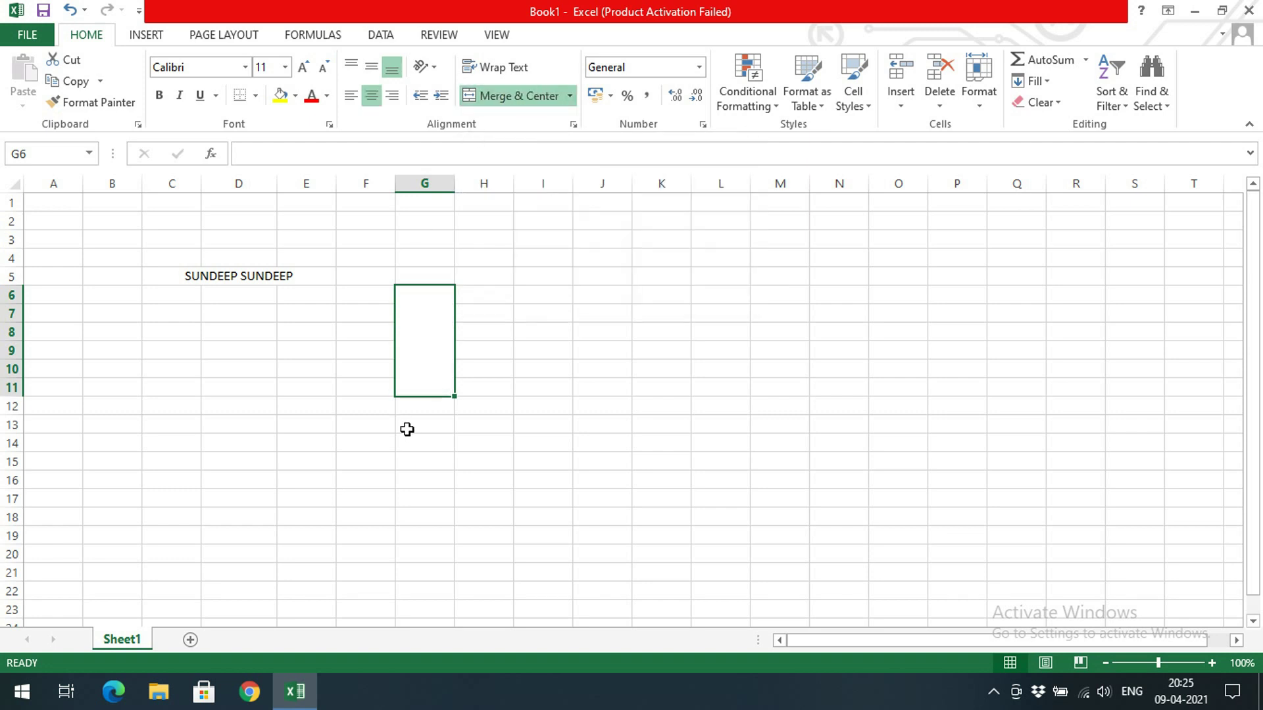
left_click(424, 441)
left_click(427, 345)
left_click(422, 405)
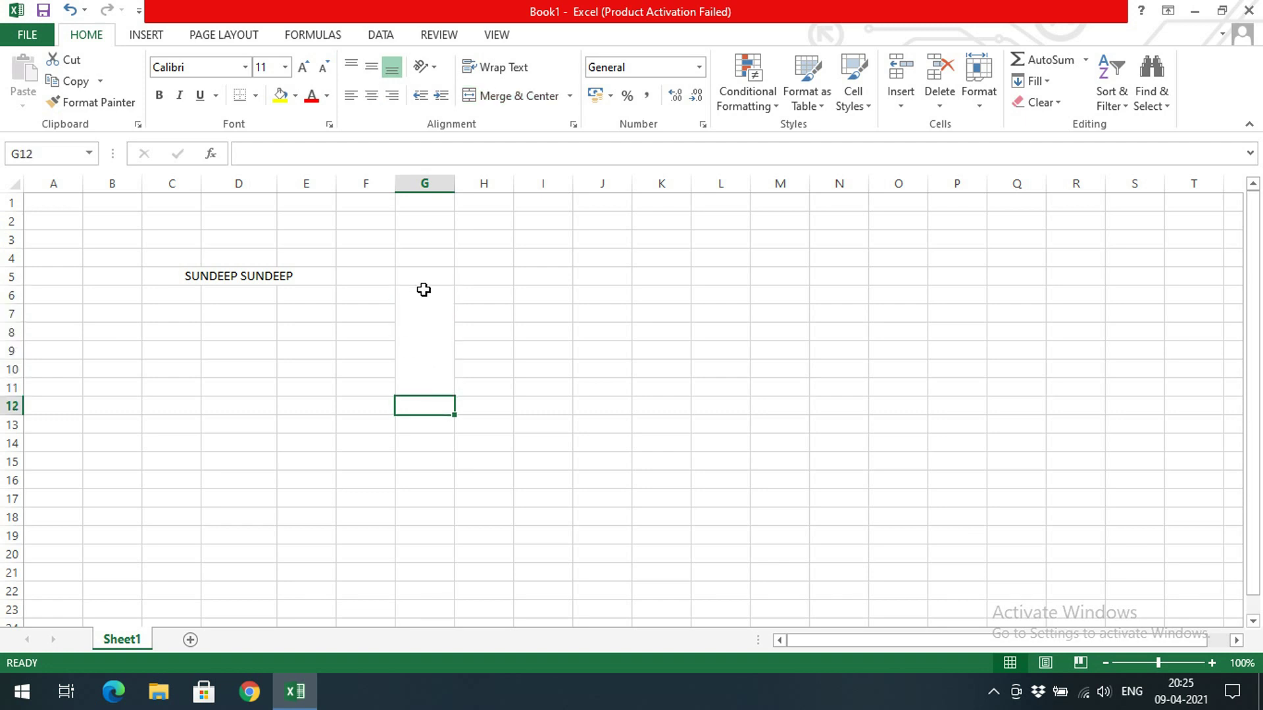
left_click(431, 317)
left_click(428, 405)
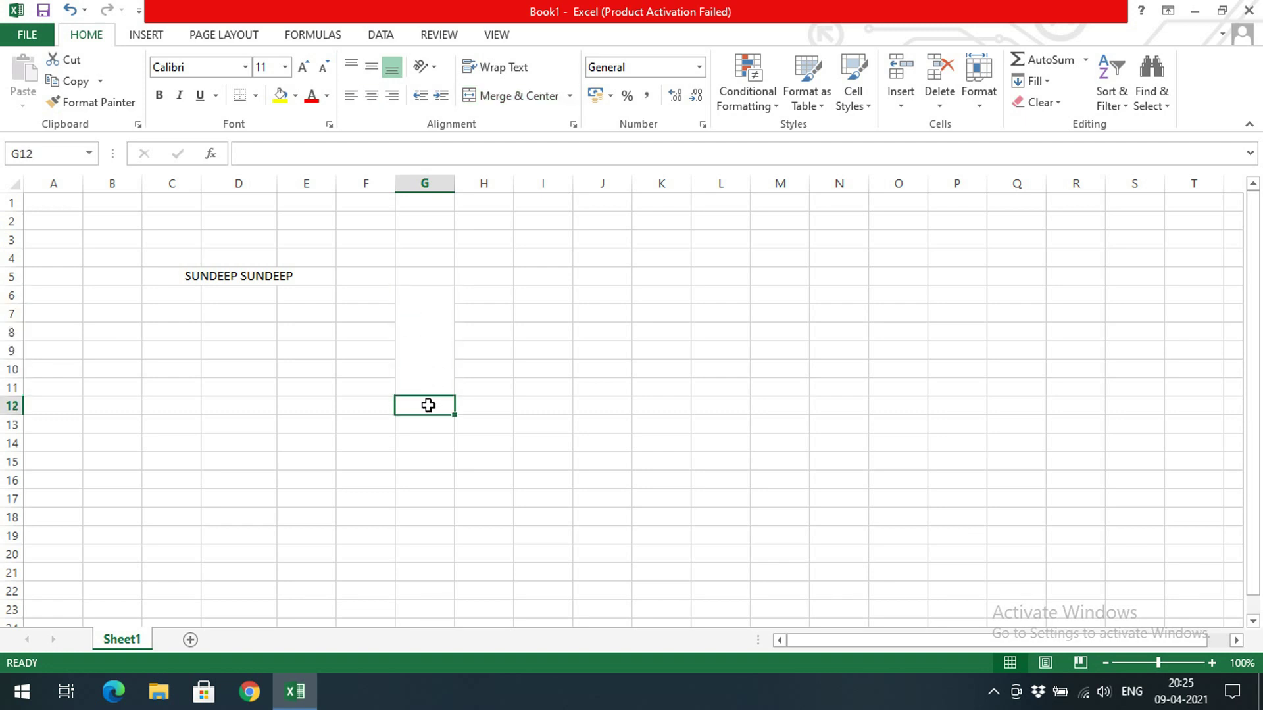
left_click(407, 322)
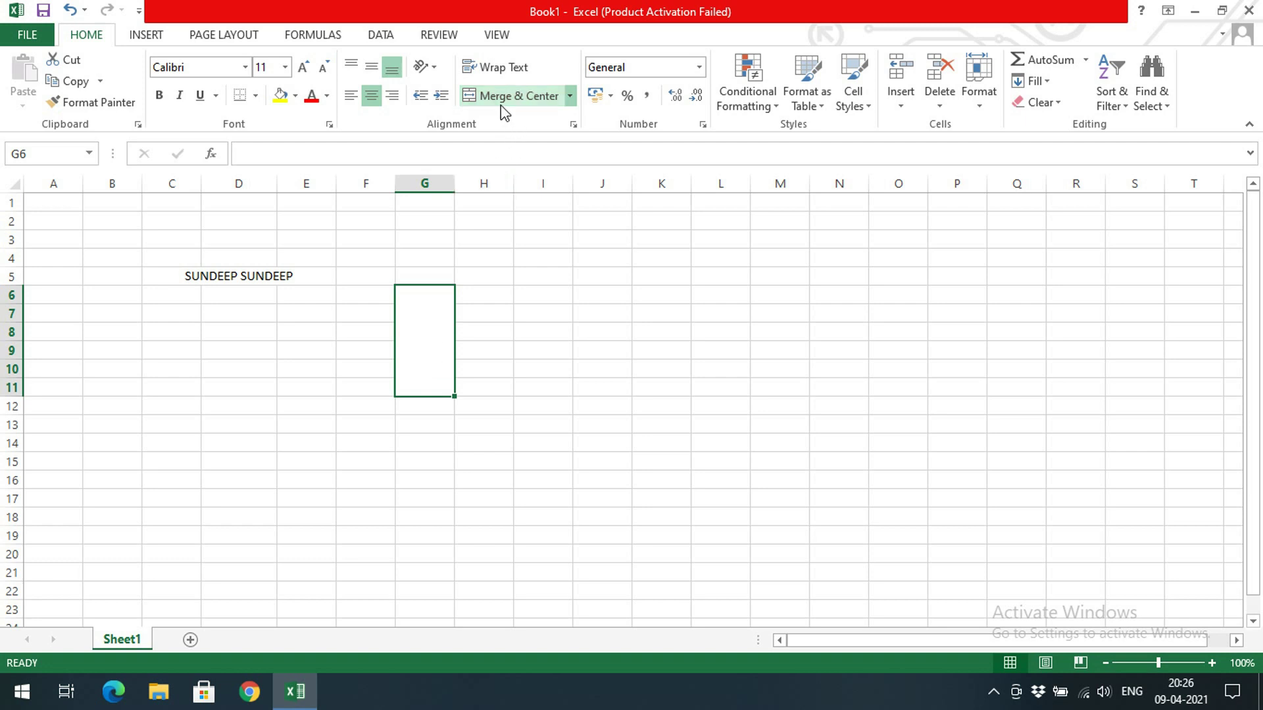
key("ctrl+z")
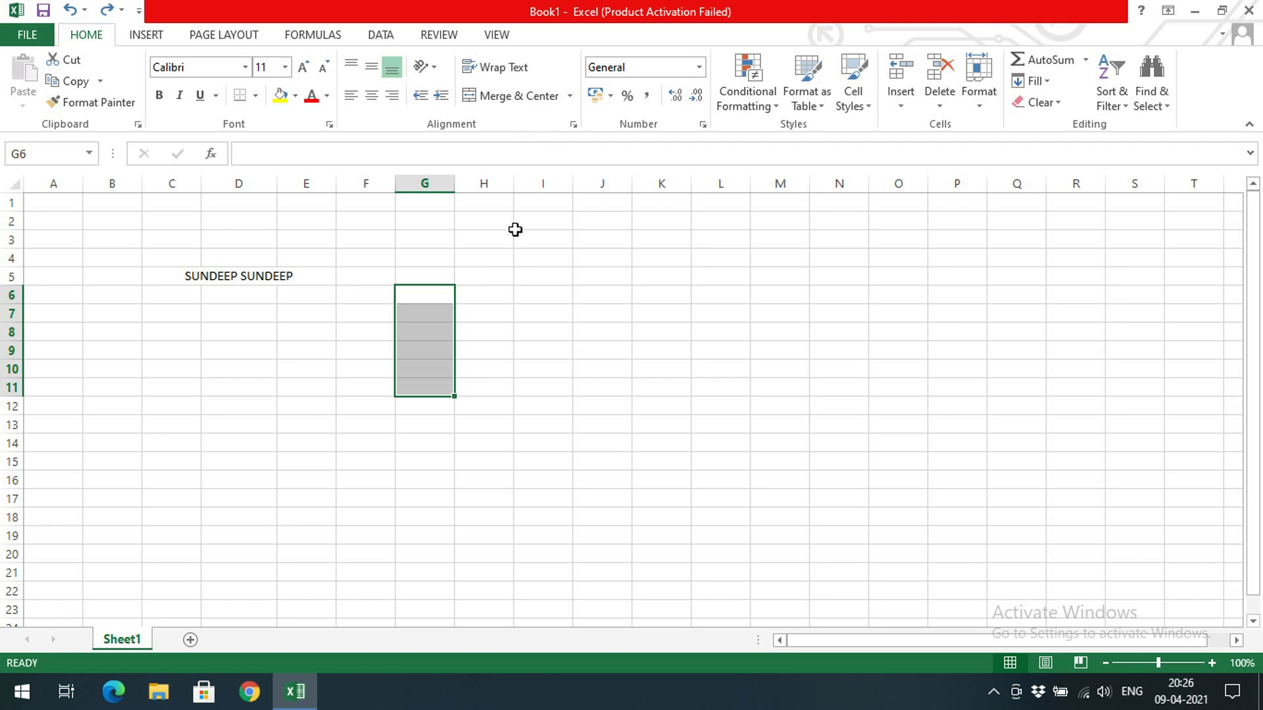
left_click(507, 292)
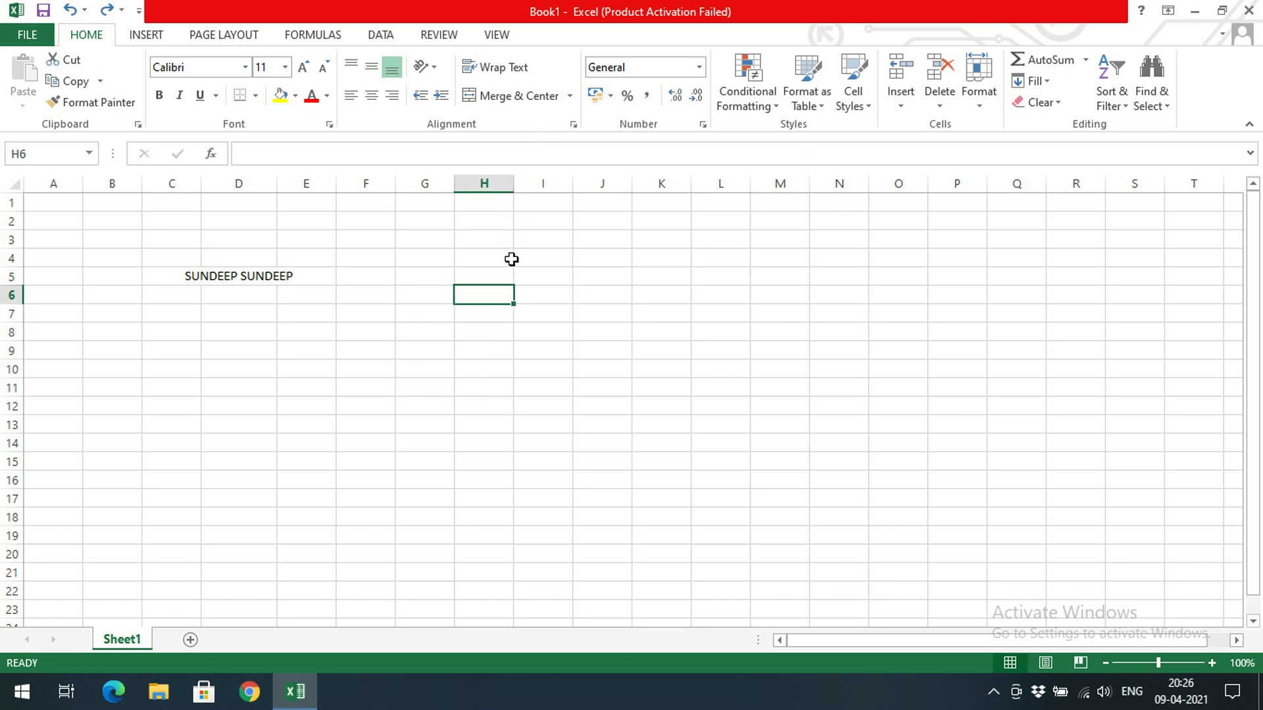
left_click(573, 128)
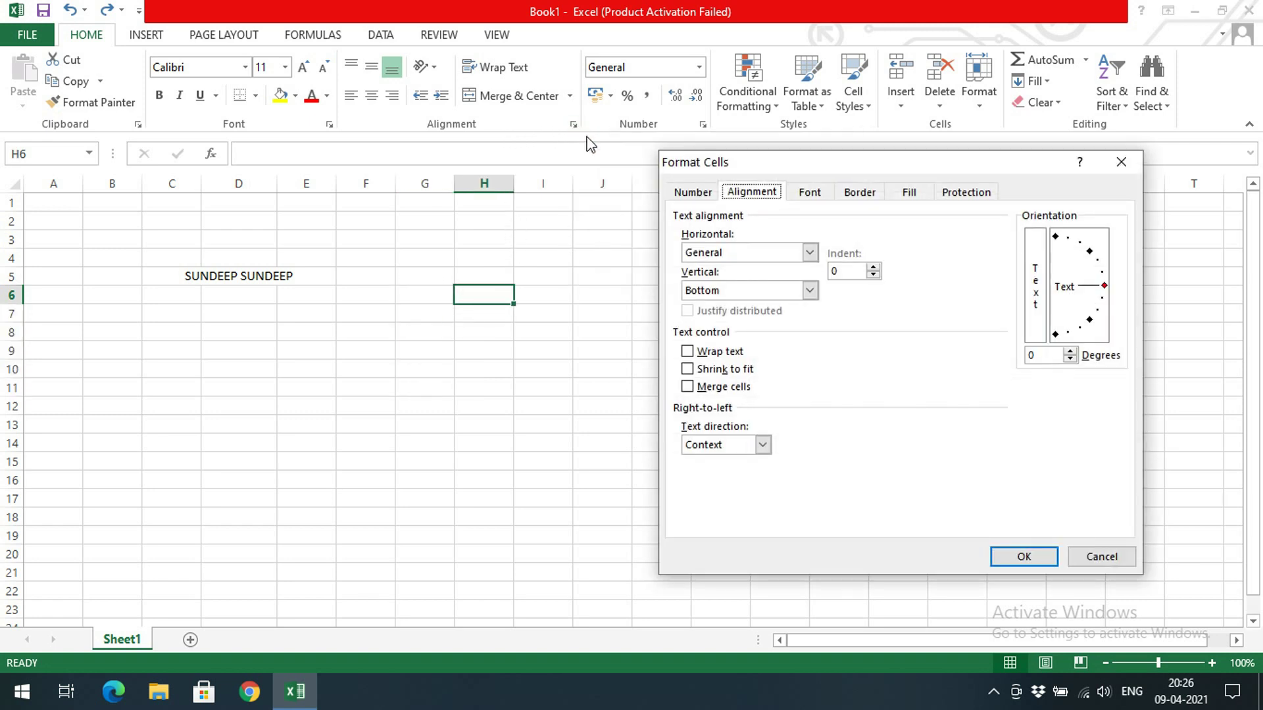
left_click(692, 197)
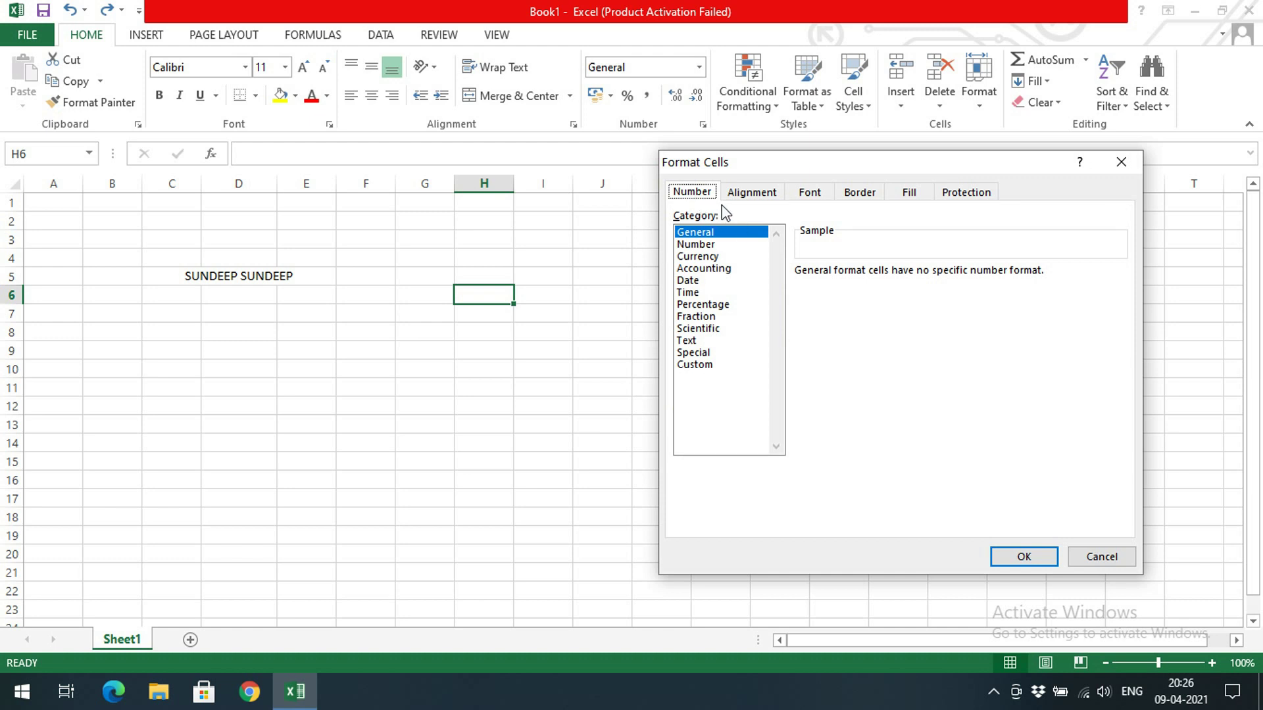
left_click(750, 192)
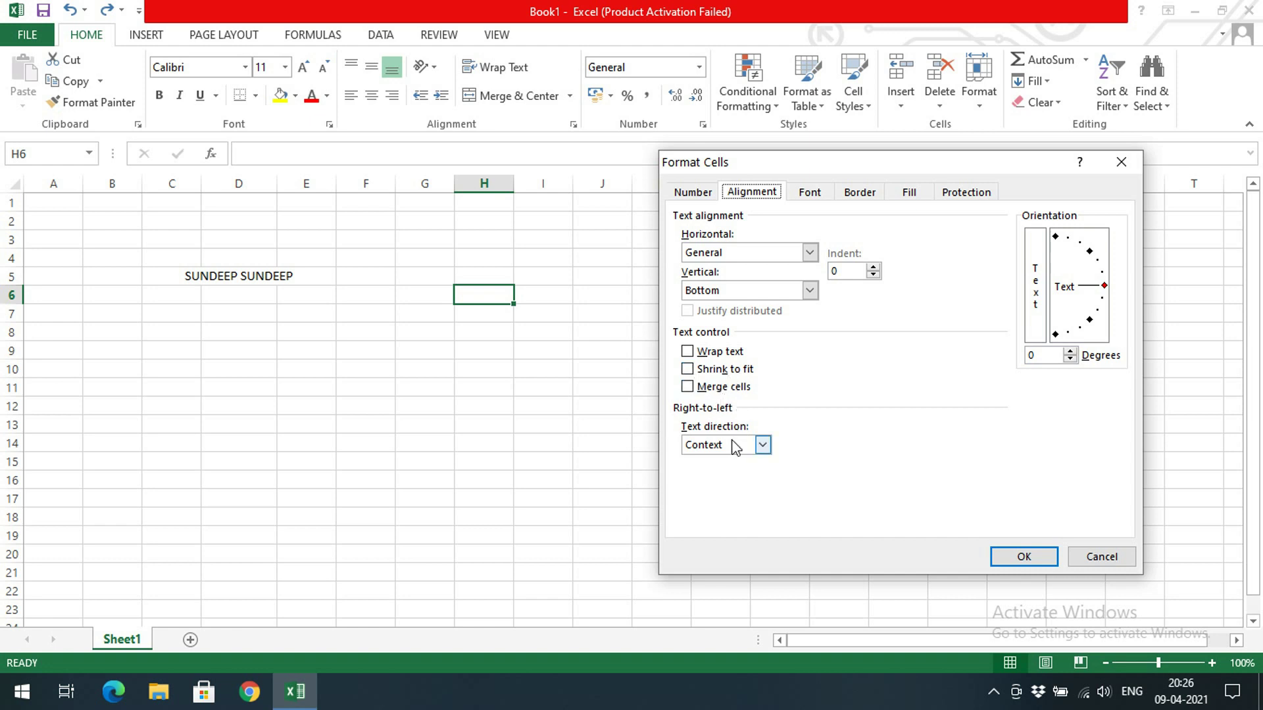
left_click(761, 446)
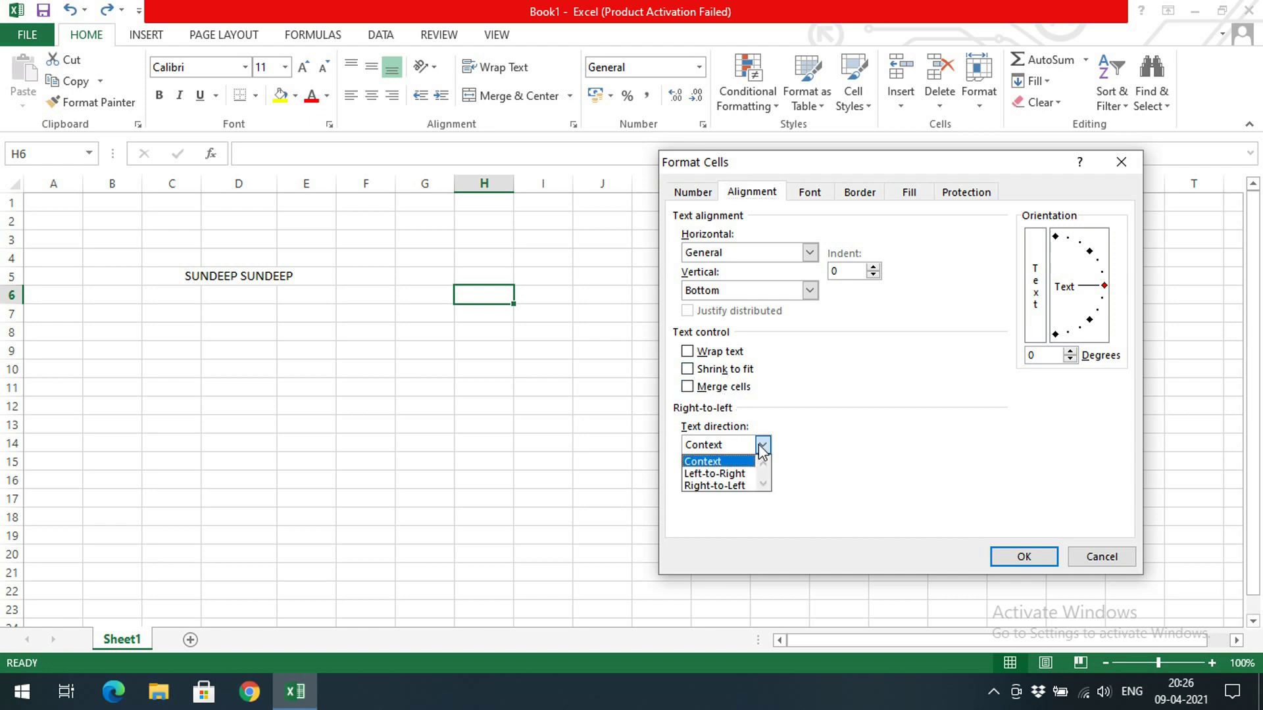
left_click(760, 448)
left_click(810, 192)
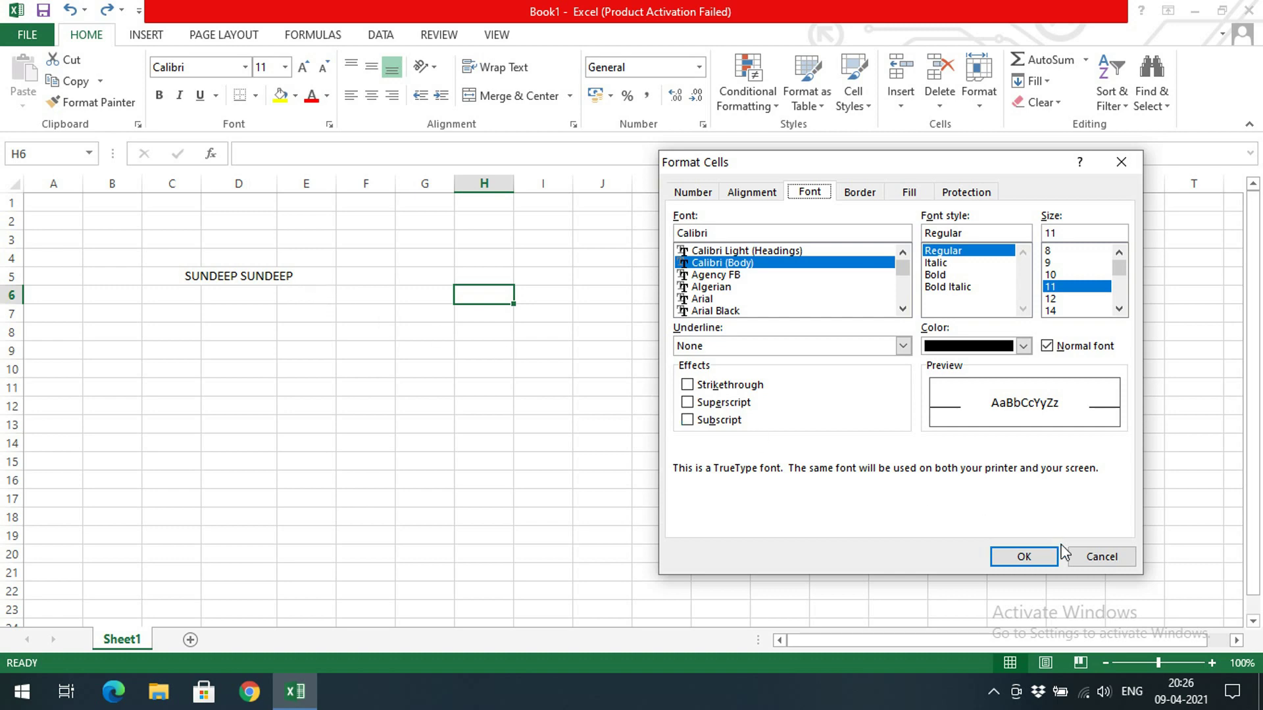
left_click(1023, 556)
left_click(319, 279)
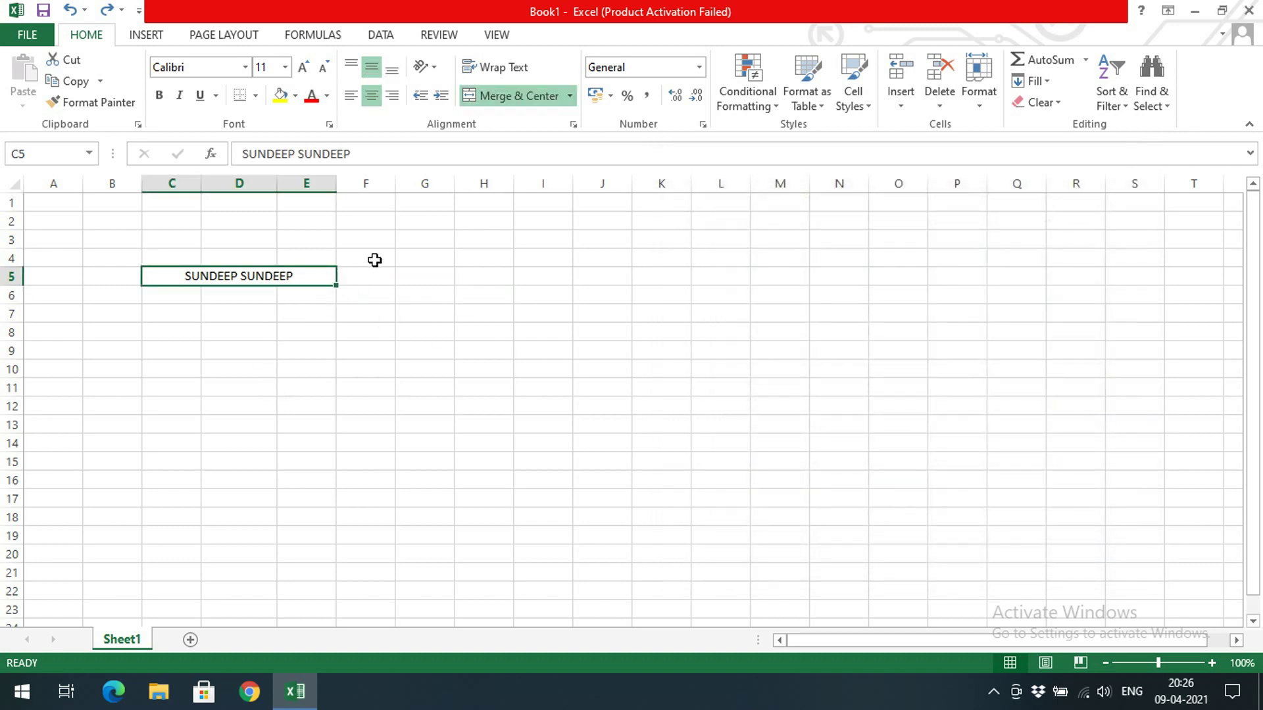
Apply strikethrough to the SUNDEEP SUNDEEP text in merged cell C5:E5.
left_click(573, 124)
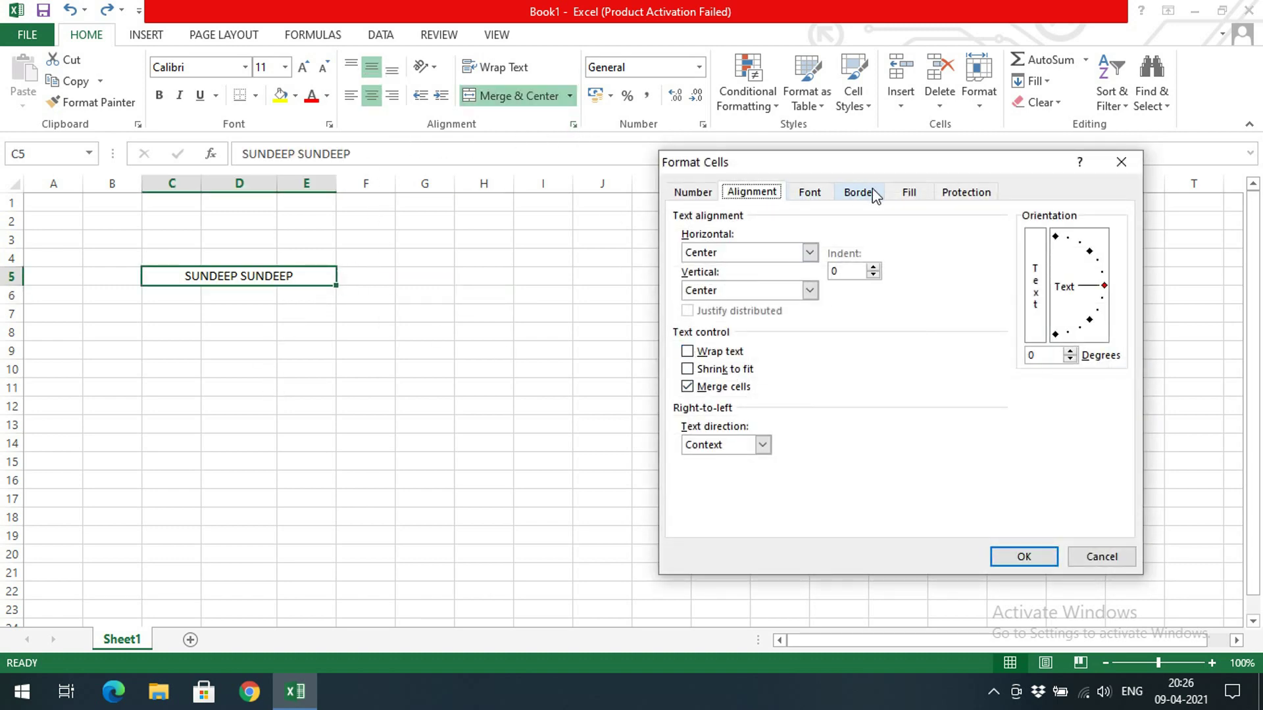
left_click(812, 194)
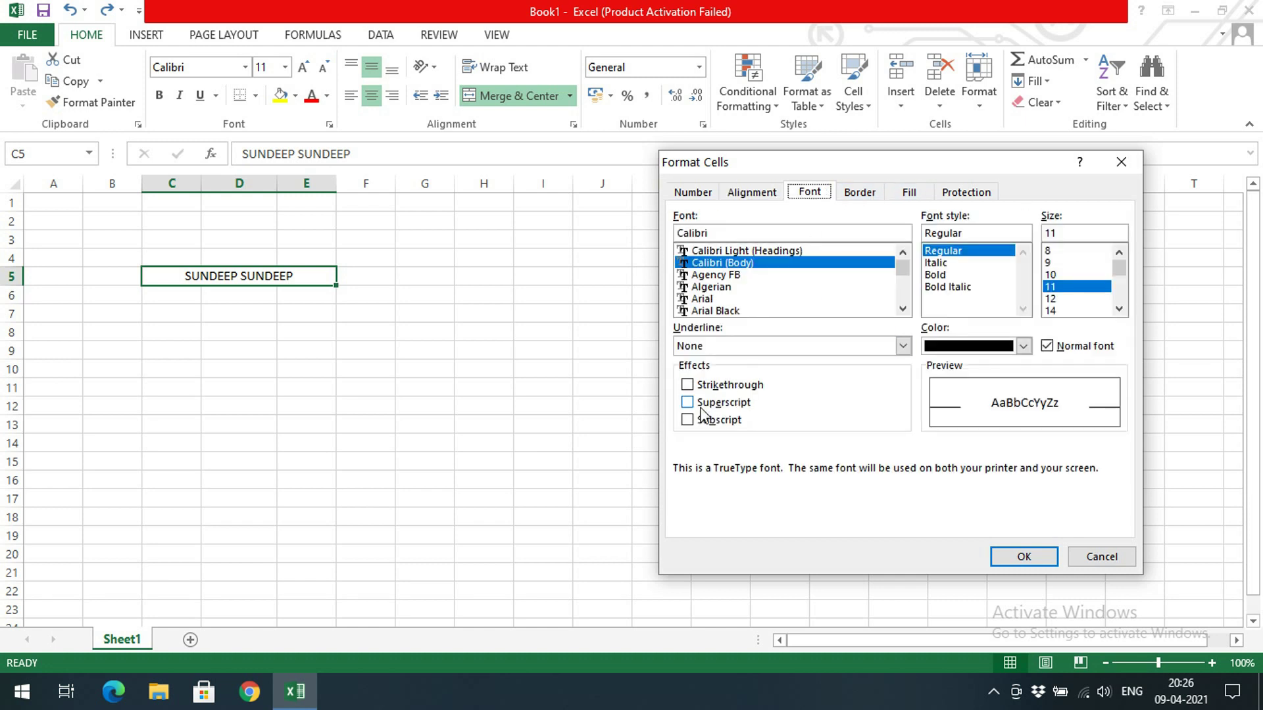
left_click(721, 385)
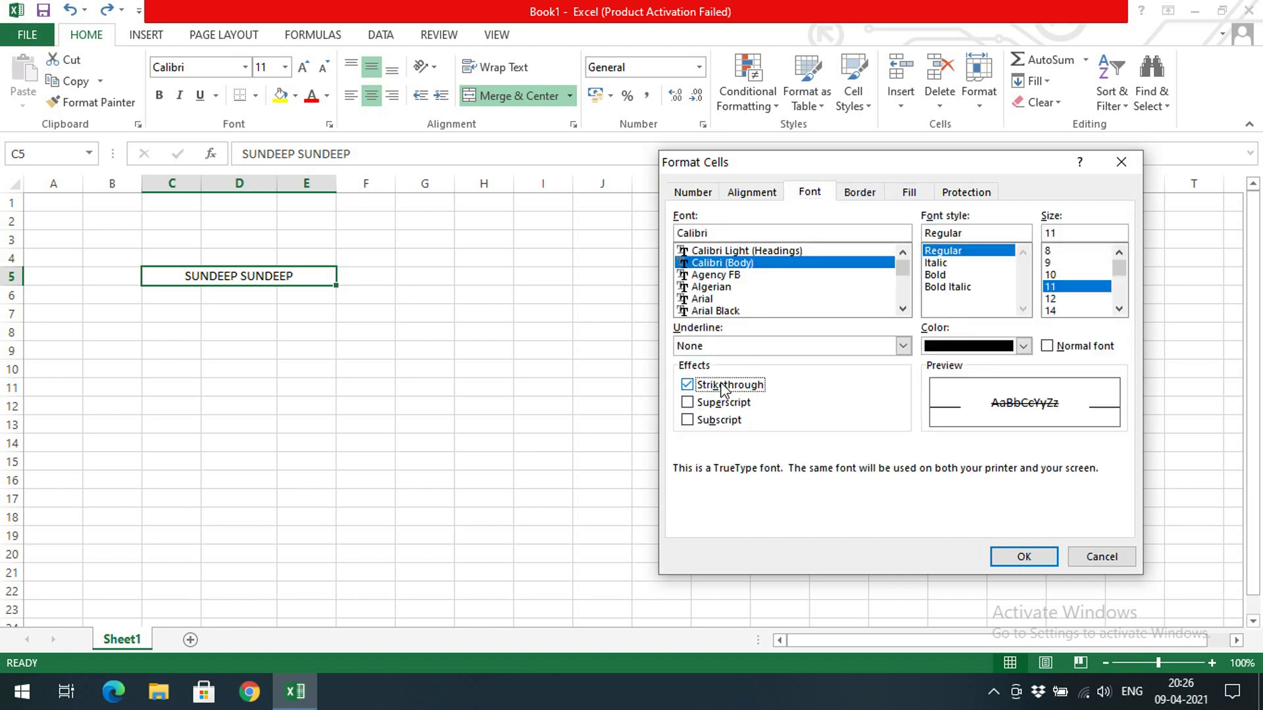
left_click(721, 387)
left_click(1023, 556)
Reopen Format Cells for C5:E5 with Merge cells kept on, reviewing the Font and Border options.
left_click(573, 125)
left_click(707, 388)
left_click(707, 387)
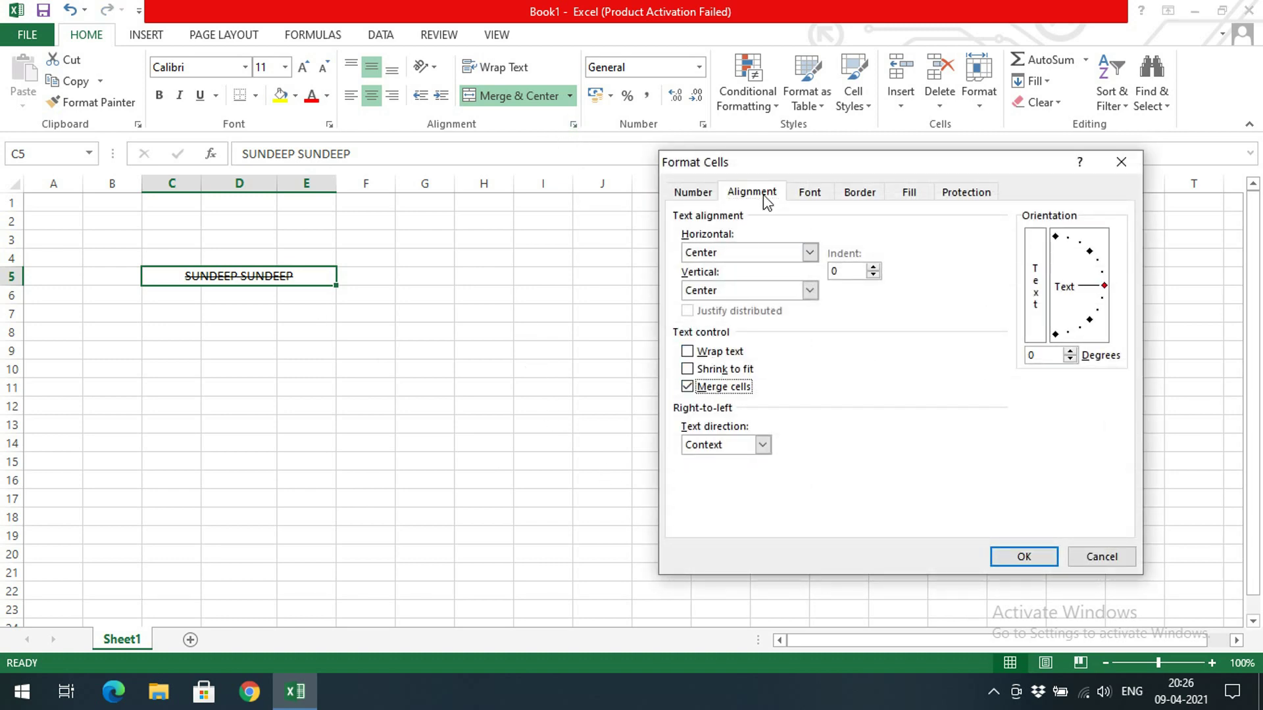
left_click(809, 192)
left_click(688, 385)
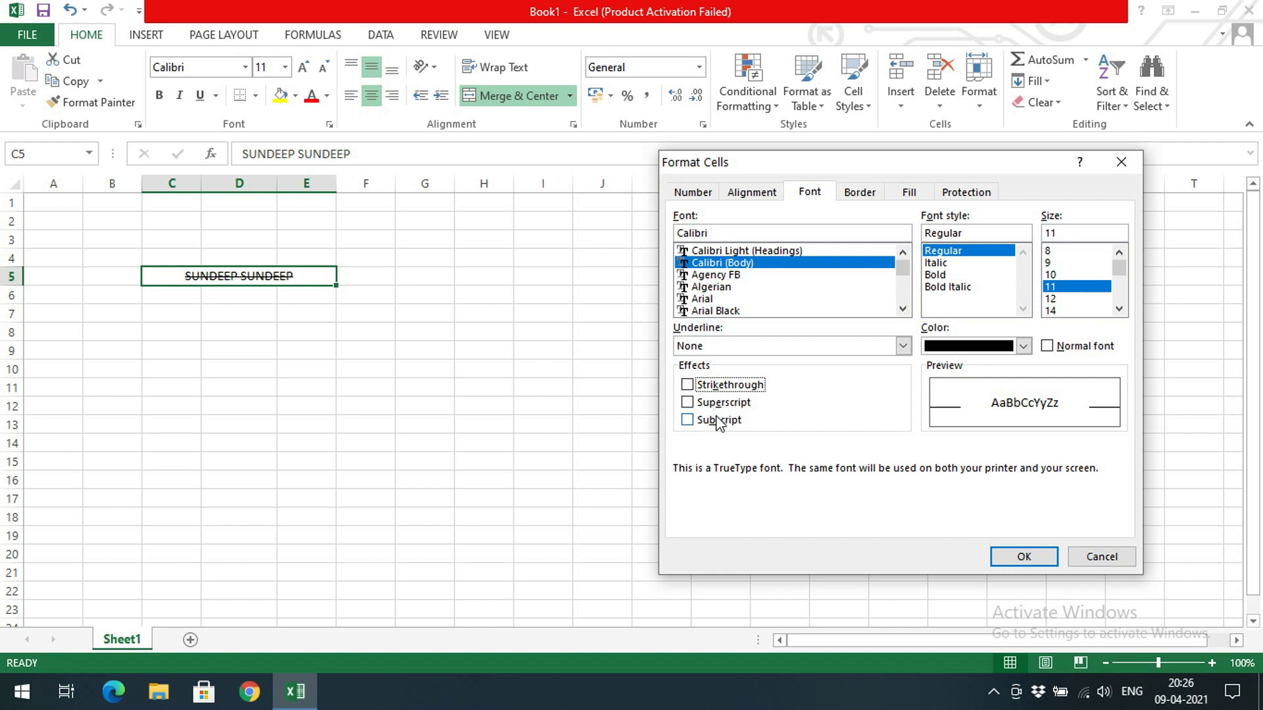
left_click(858, 192)
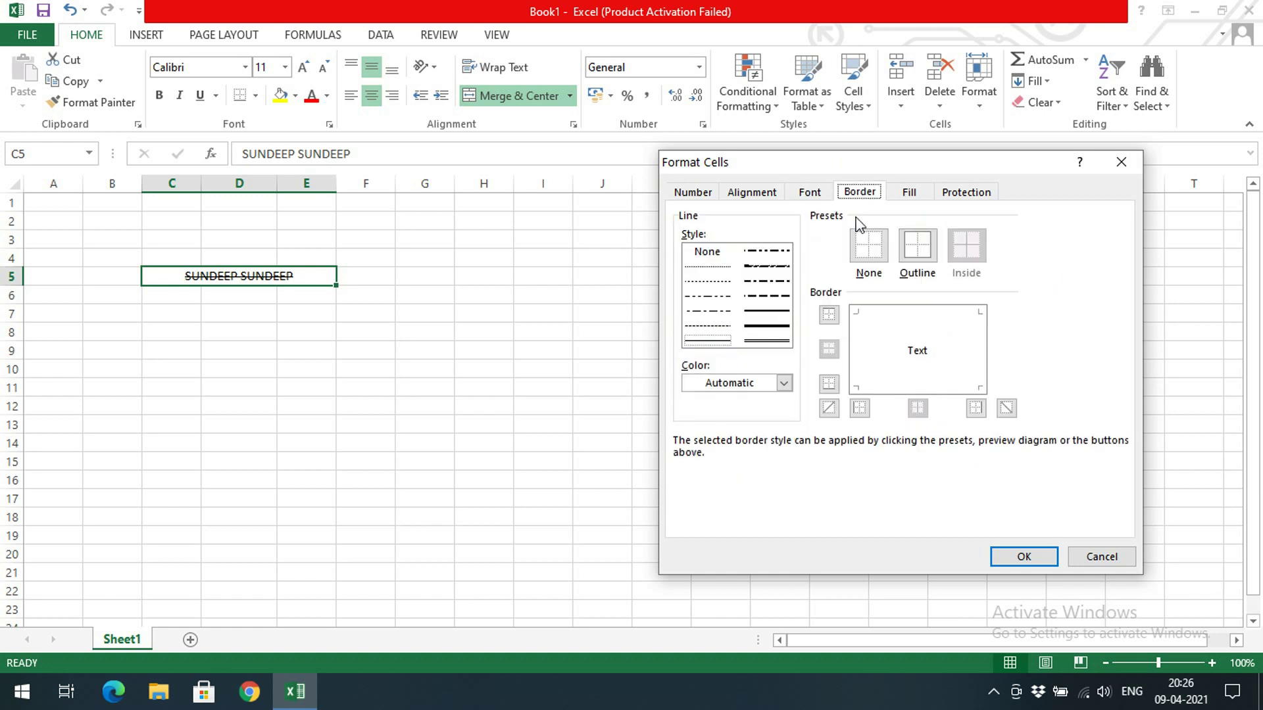
Give merged cell C5:E5 a vertical-stripe pattern fill, then click D7 to view it.
left_click(819, 195)
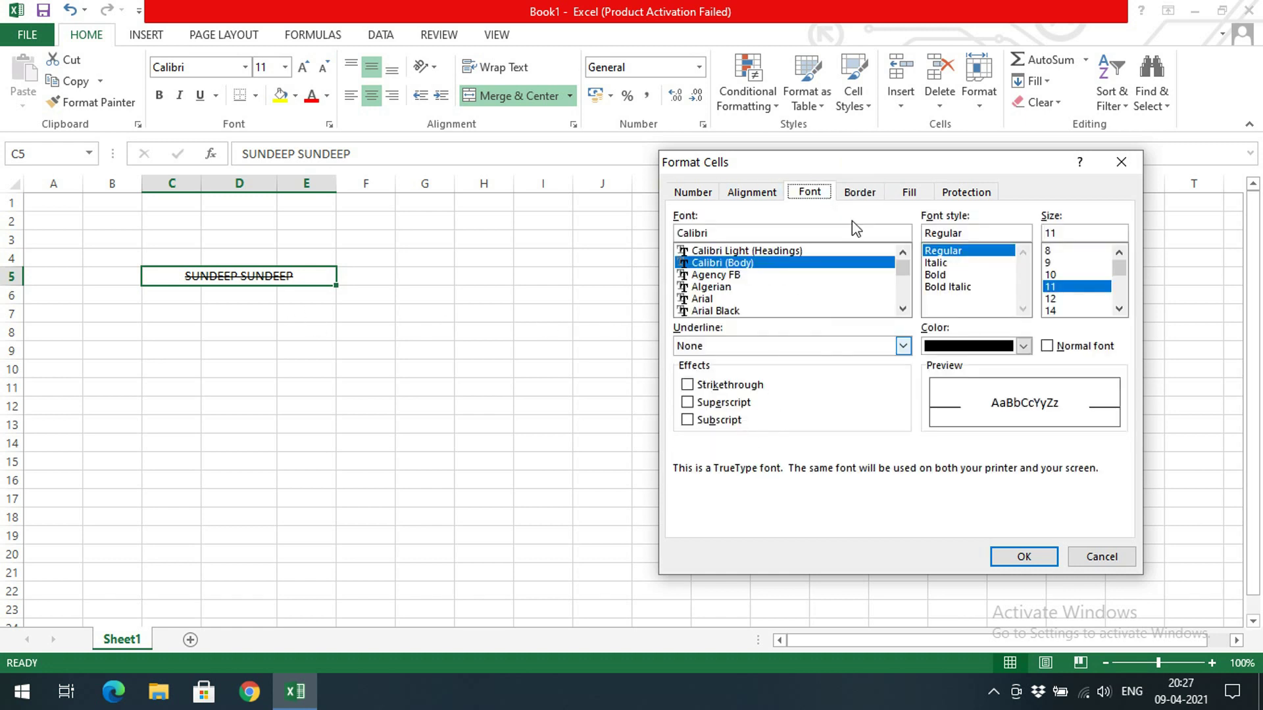
left_click(865, 191)
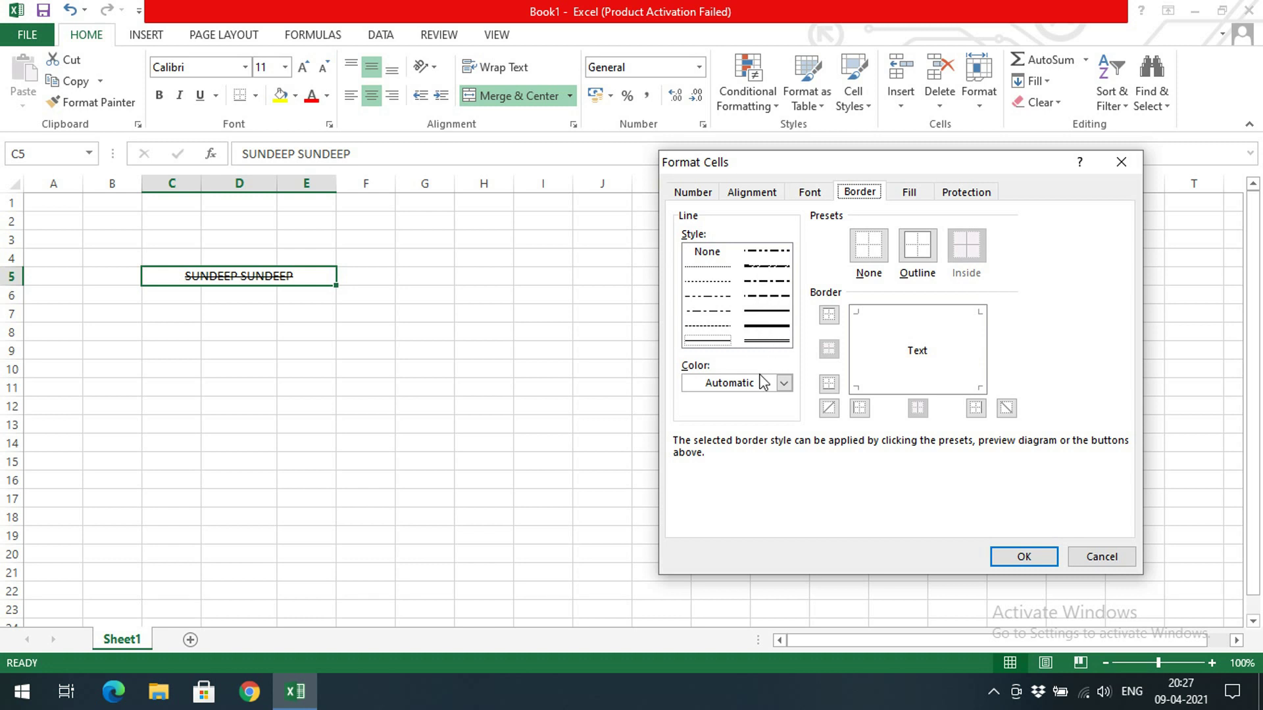
left_click(909, 192)
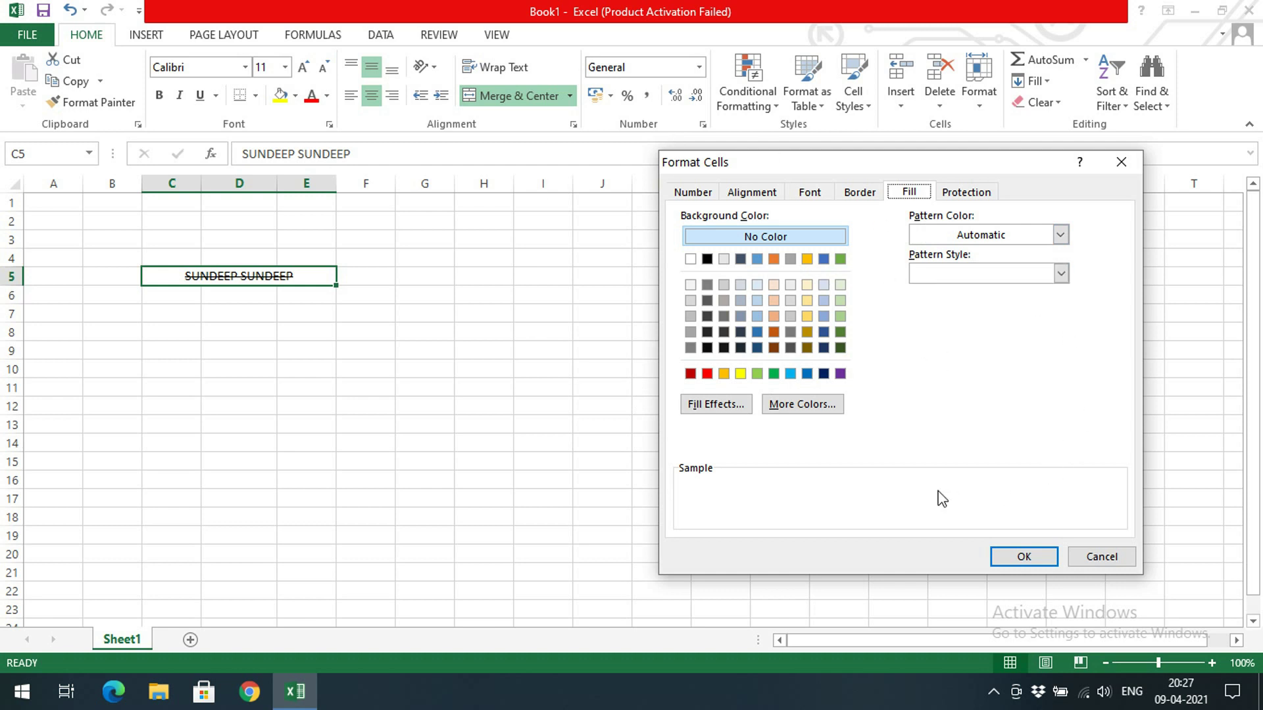
left_click(1060, 274)
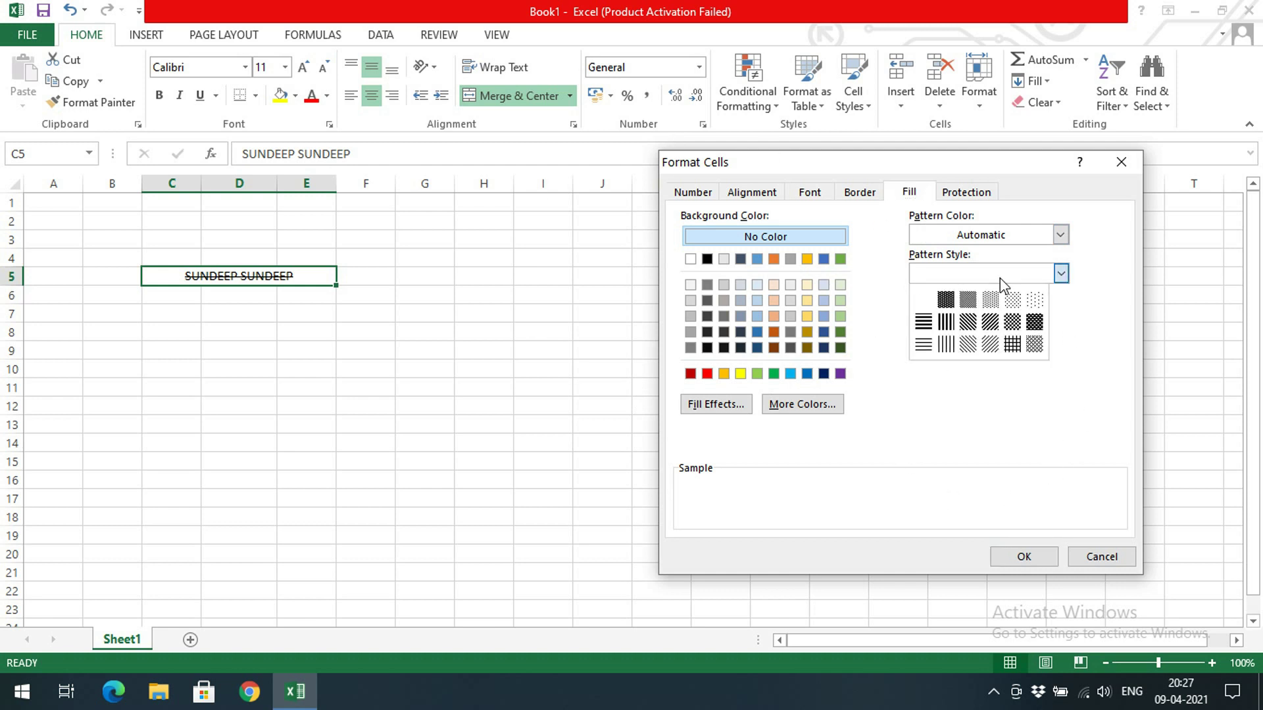
left_click(939, 338)
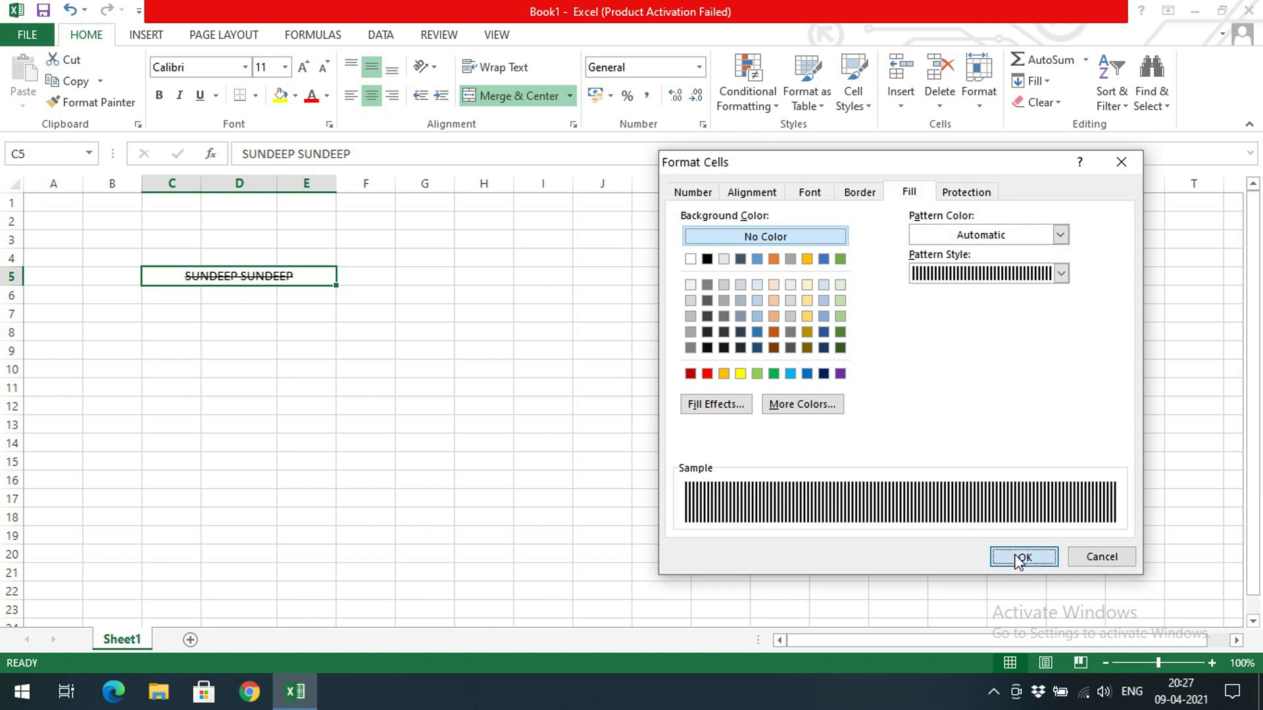
left_click(1024, 556)
left_click(242, 313)
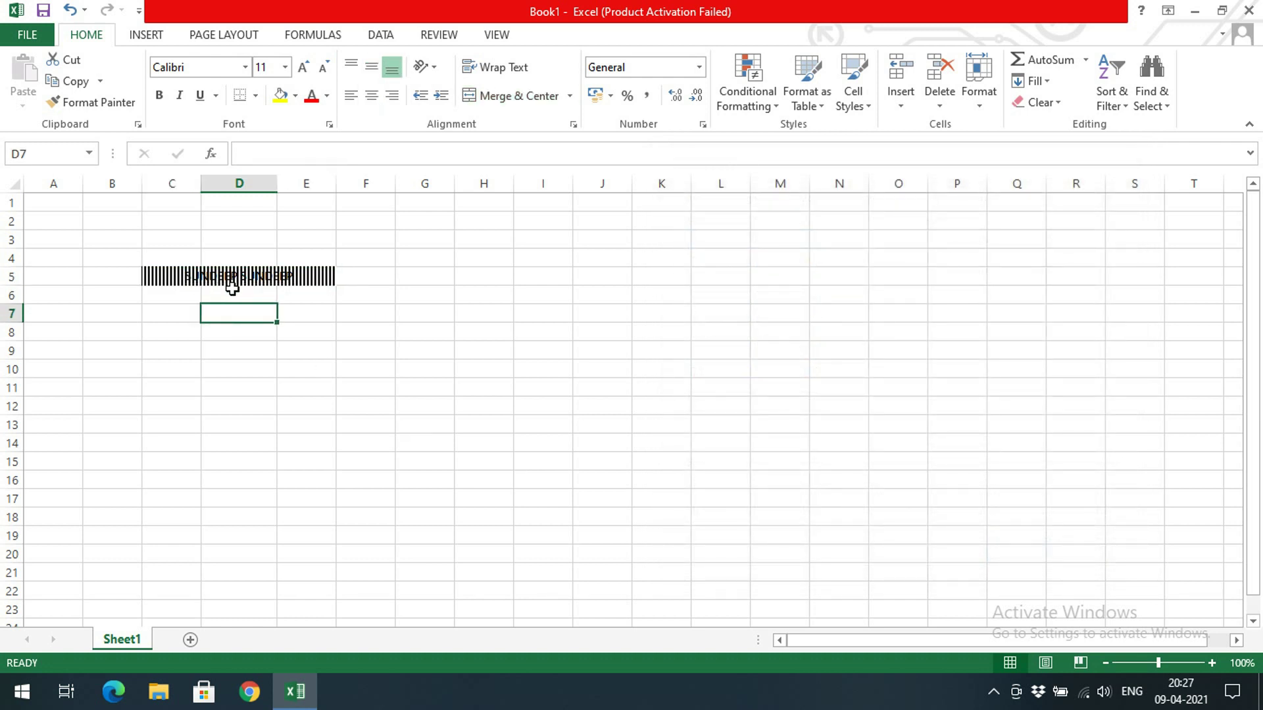
Change the C5:E5 pattern fill from vertical stripes to crosshatch and reselect the cell.
left_click(310, 275)
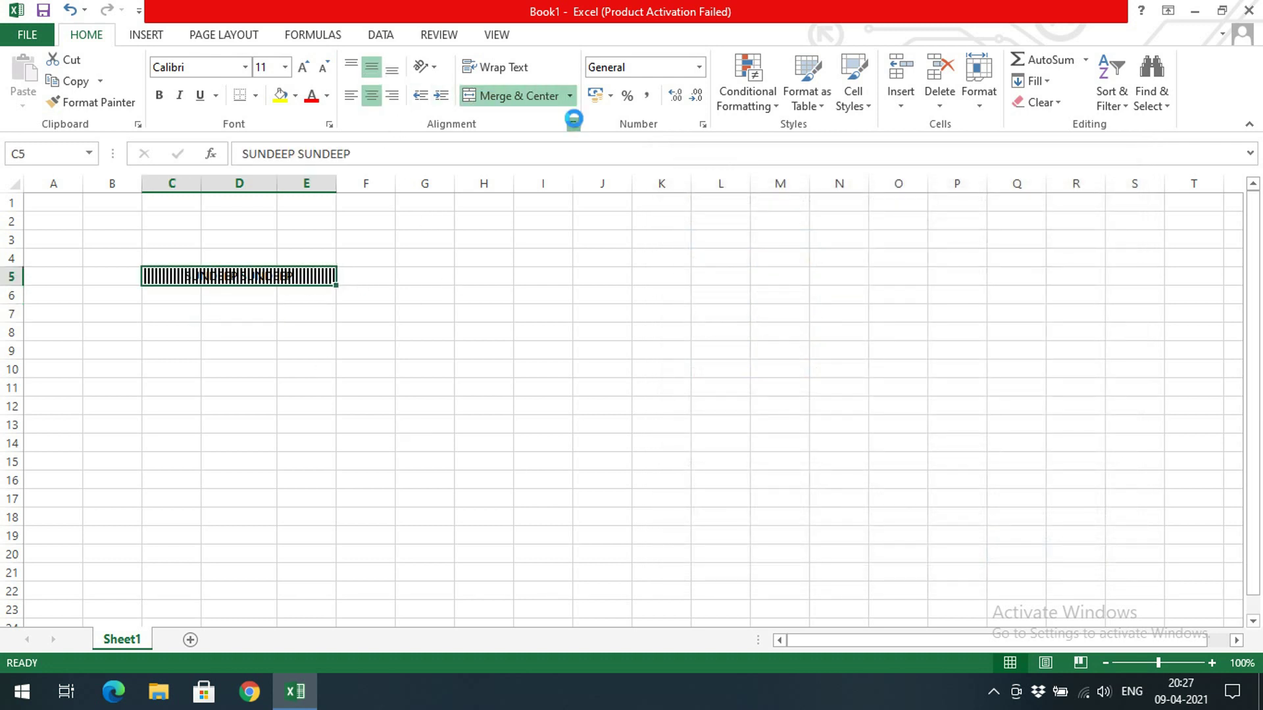
left_click(573, 123)
left_click(906, 194)
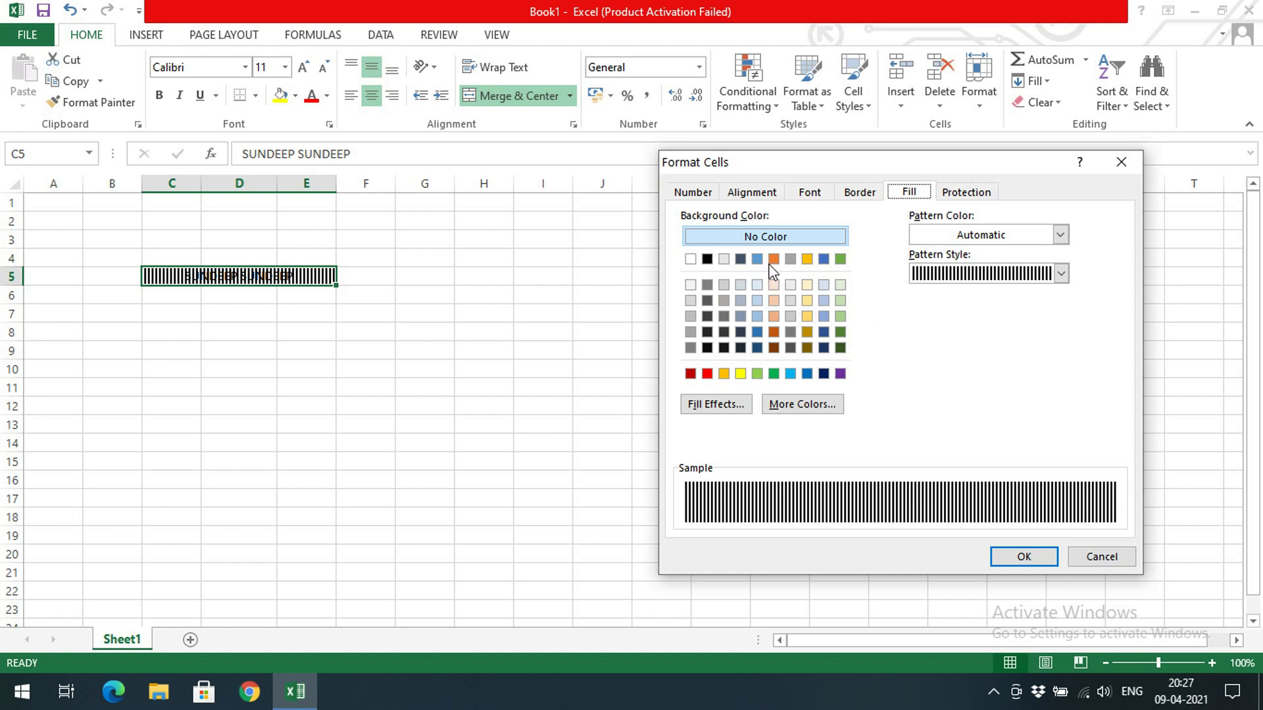
left_click(956, 282)
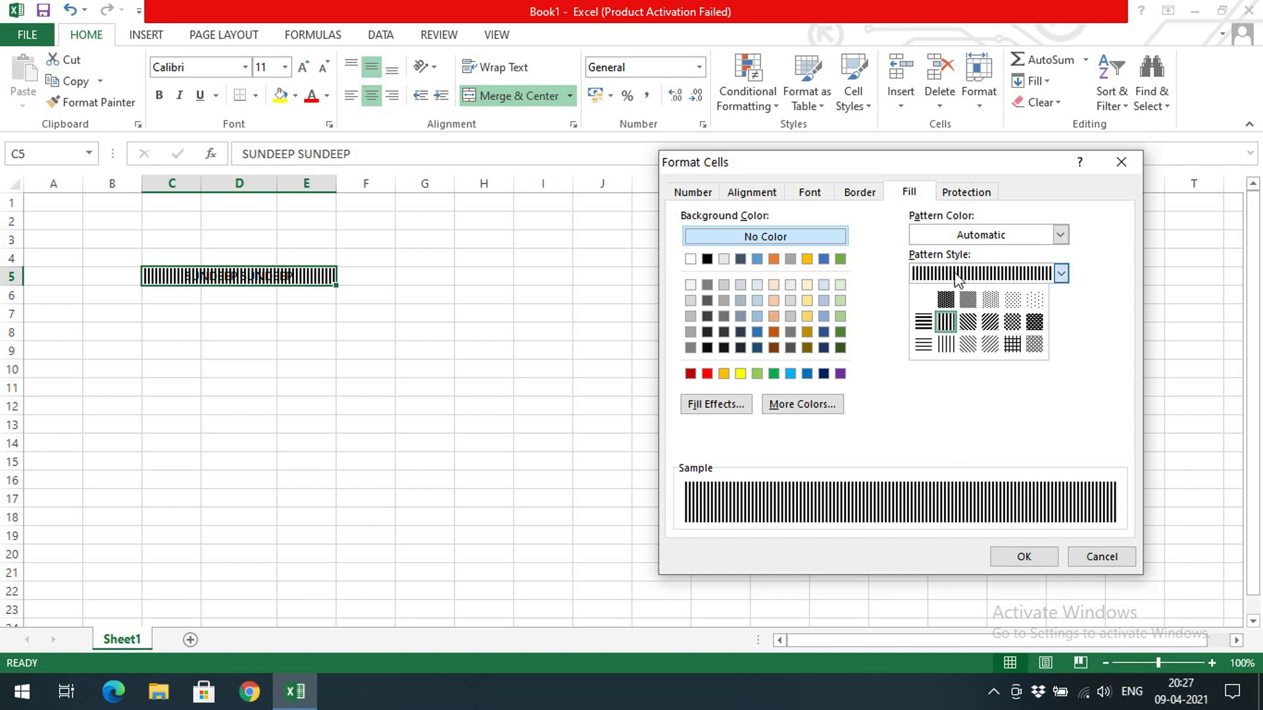
left_click(1011, 343)
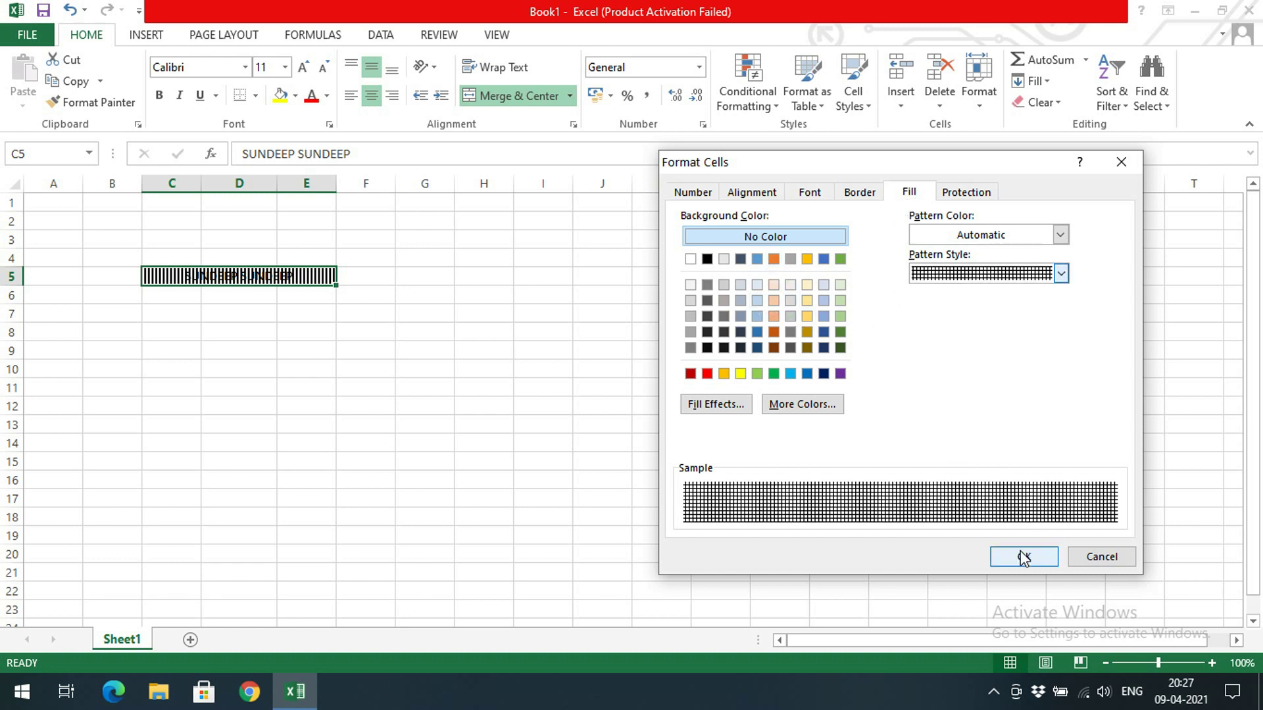
left_click(1023, 557)
left_click(266, 315)
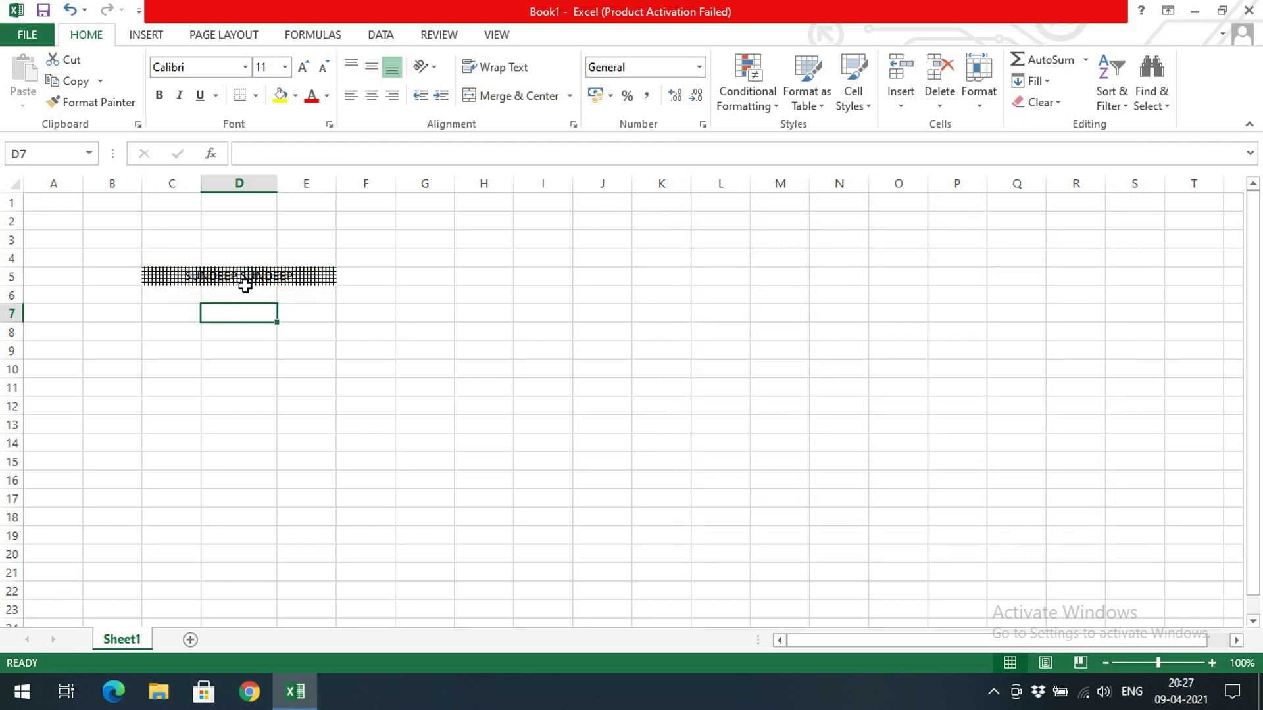
left_click(244, 279)
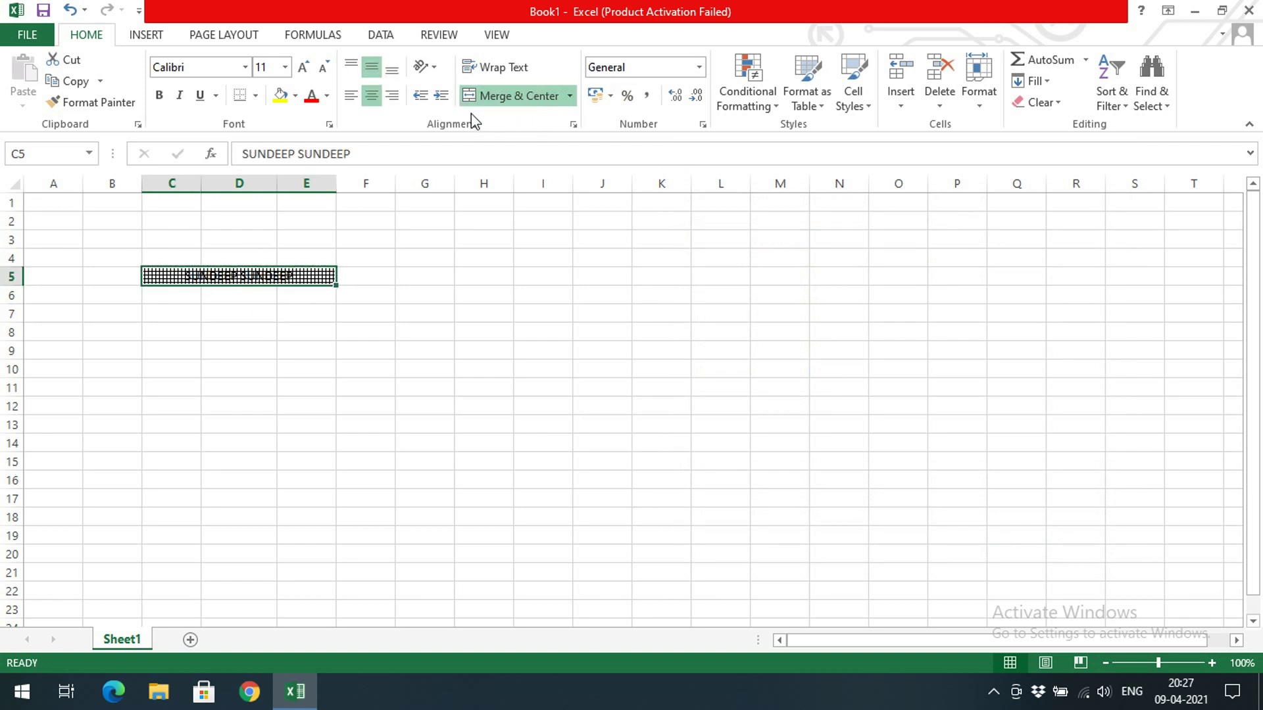